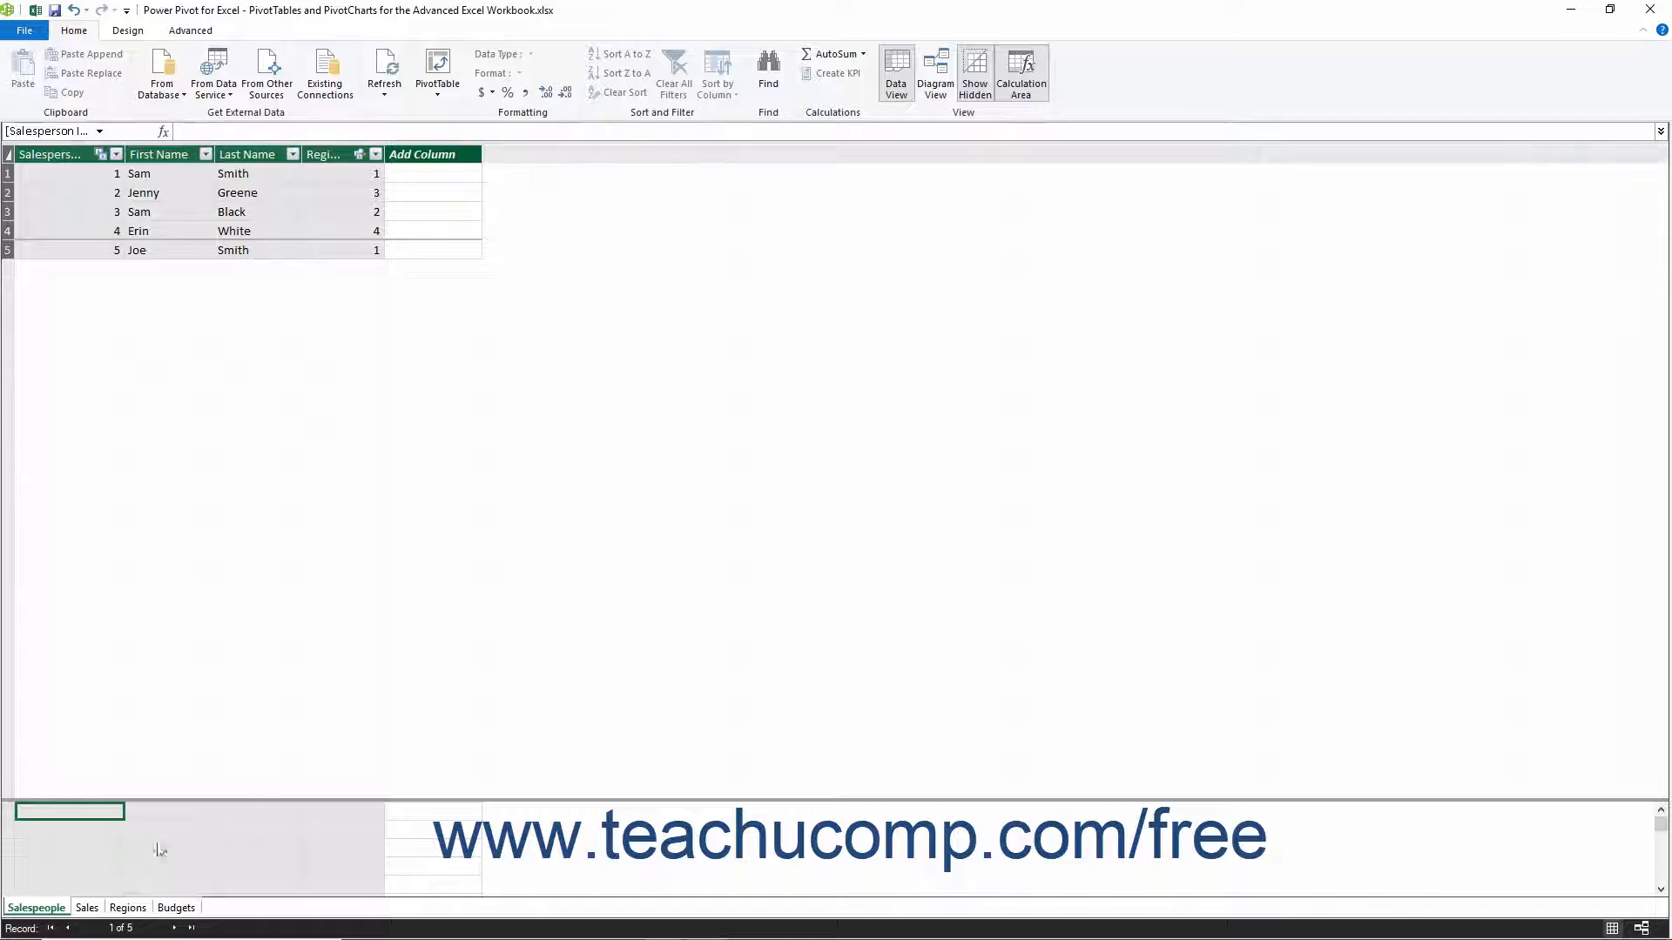
# - View the data in the Sales, Regions and Budgets tables in turn
pyautogui.click(88, 909)
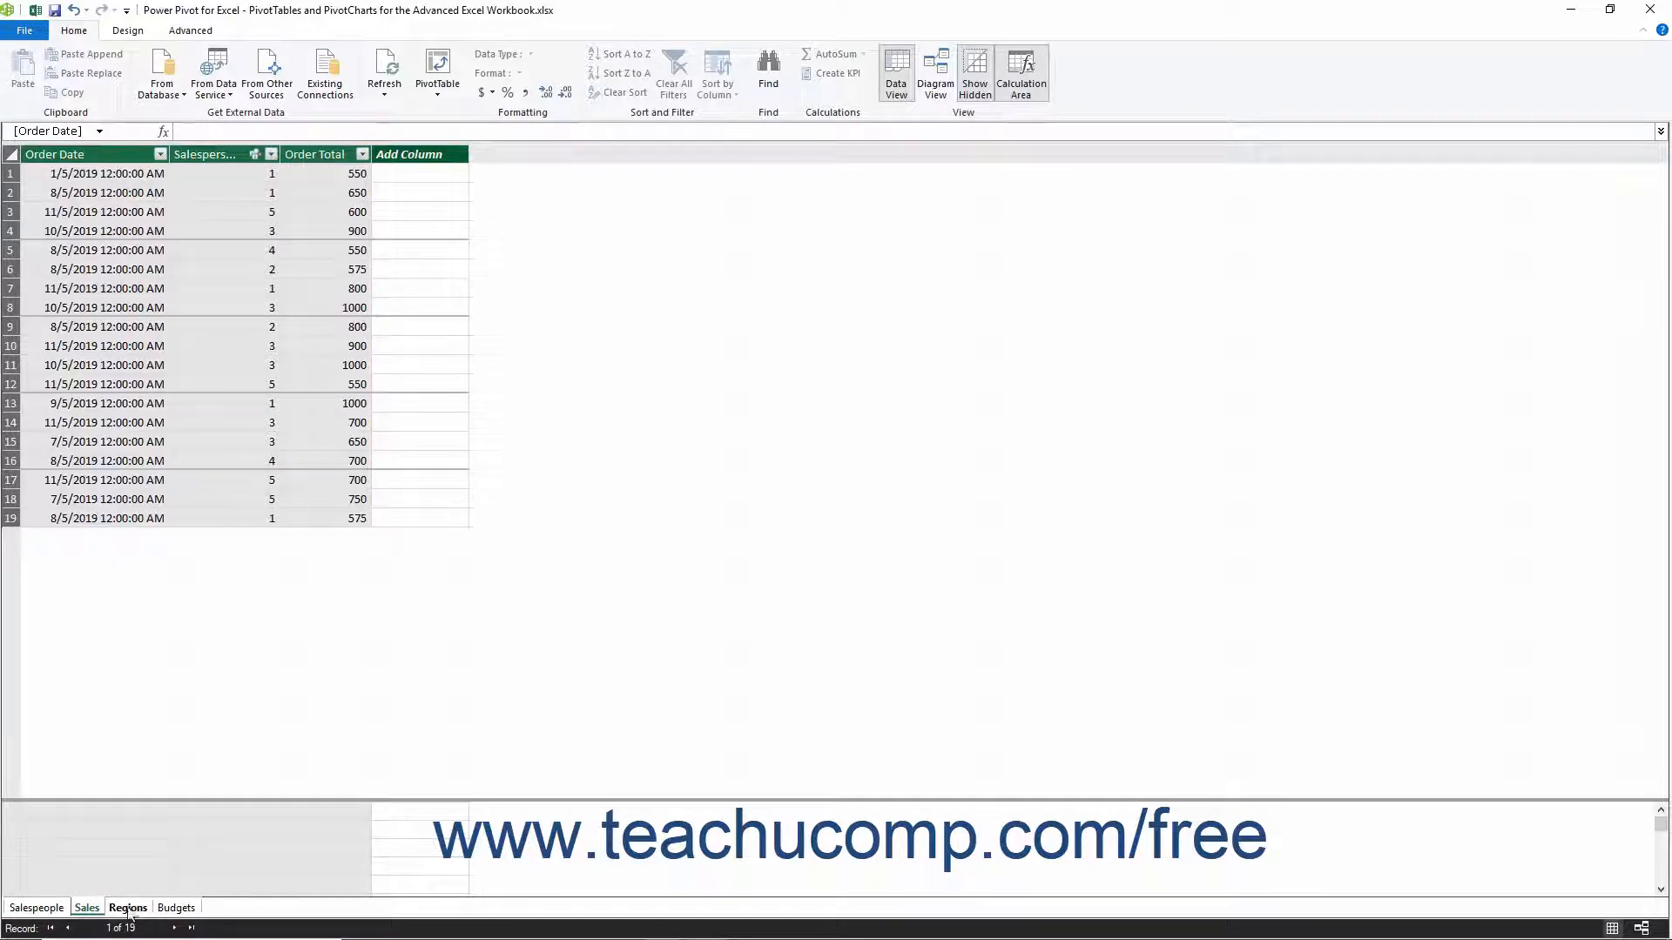
pyautogui.click(130, 909)
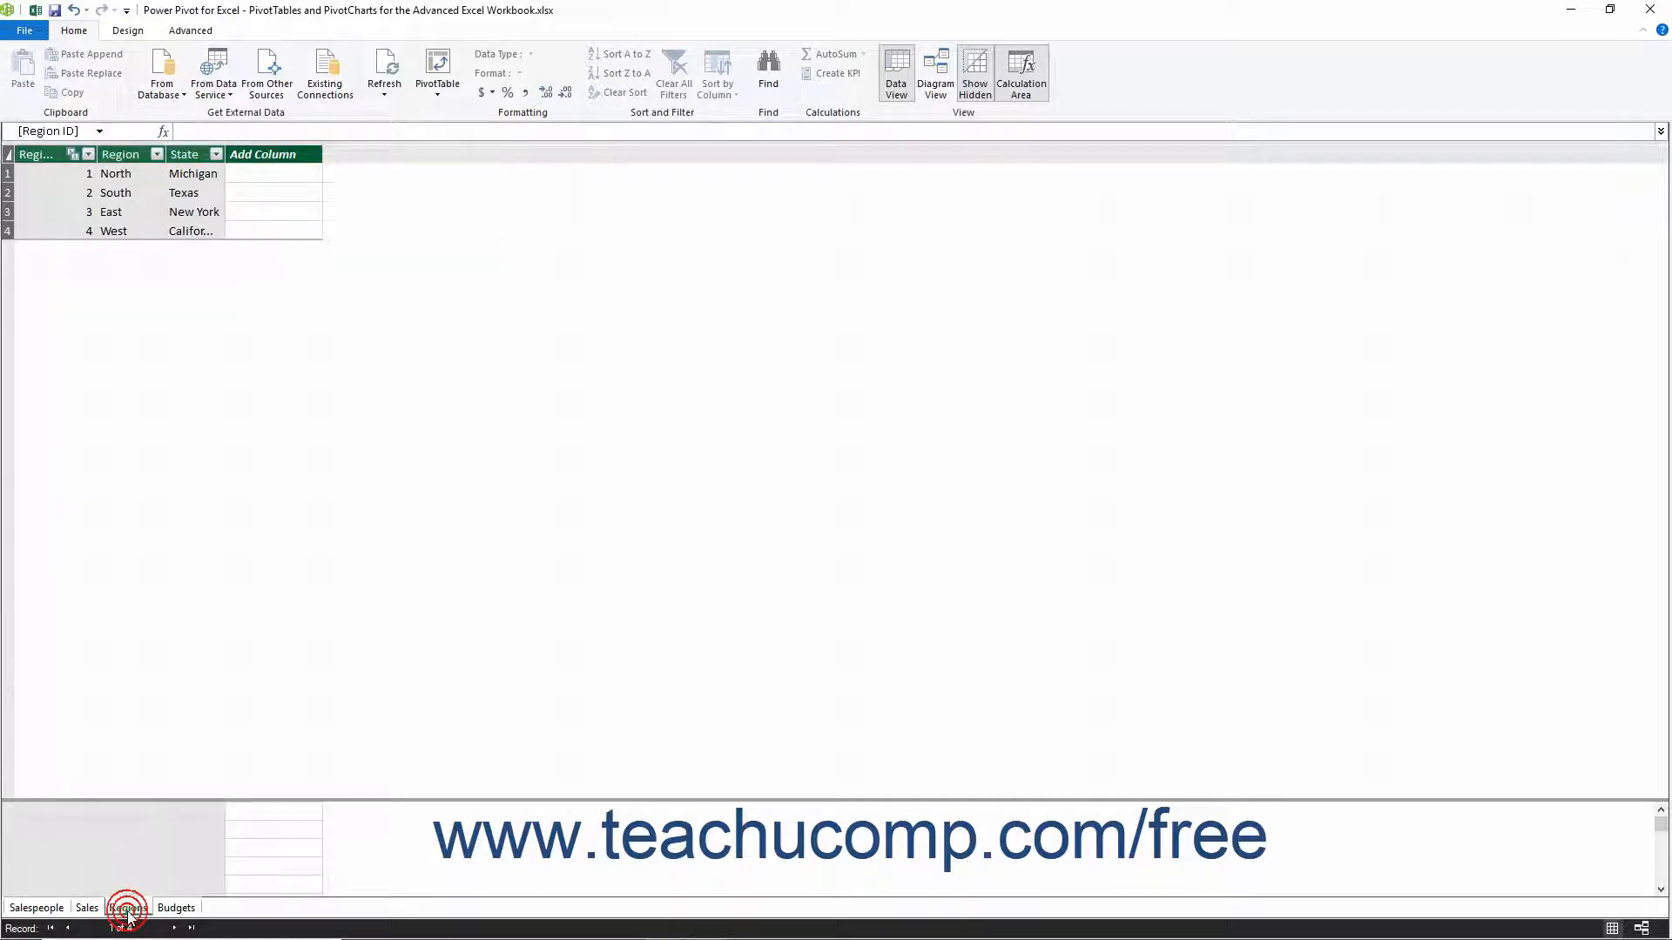
pyautogui.click(175, 909)
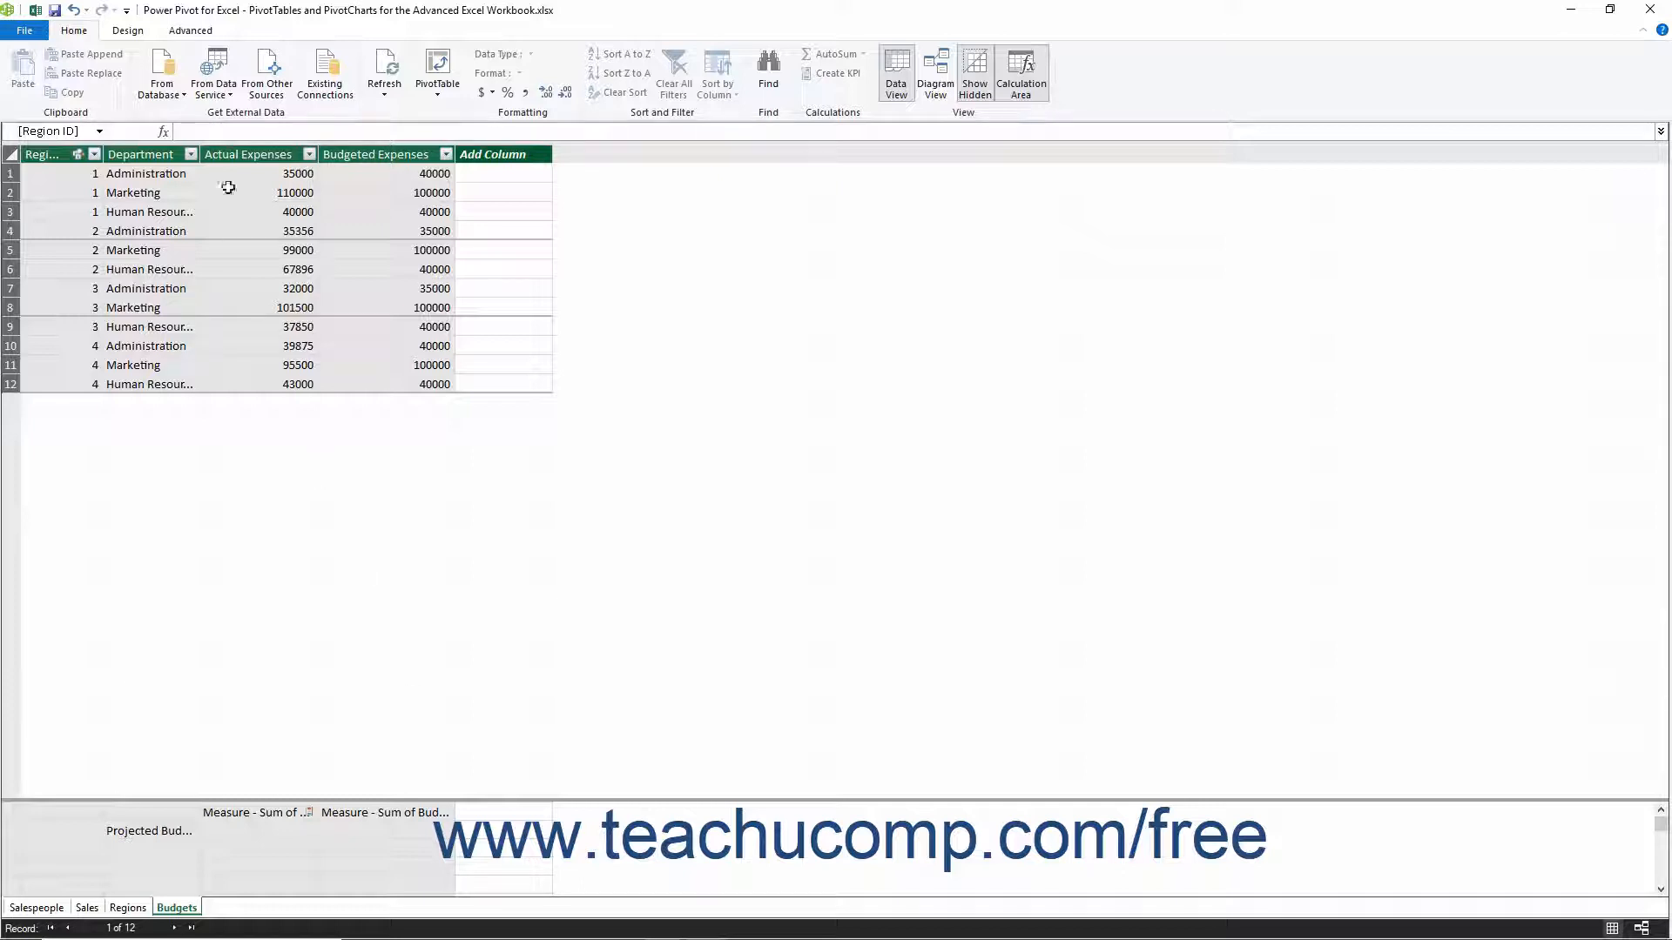
# - Switch the Power Pivot window out of Advanced Mode and back into Advanced Mode
pyautogui.click(212, 33)
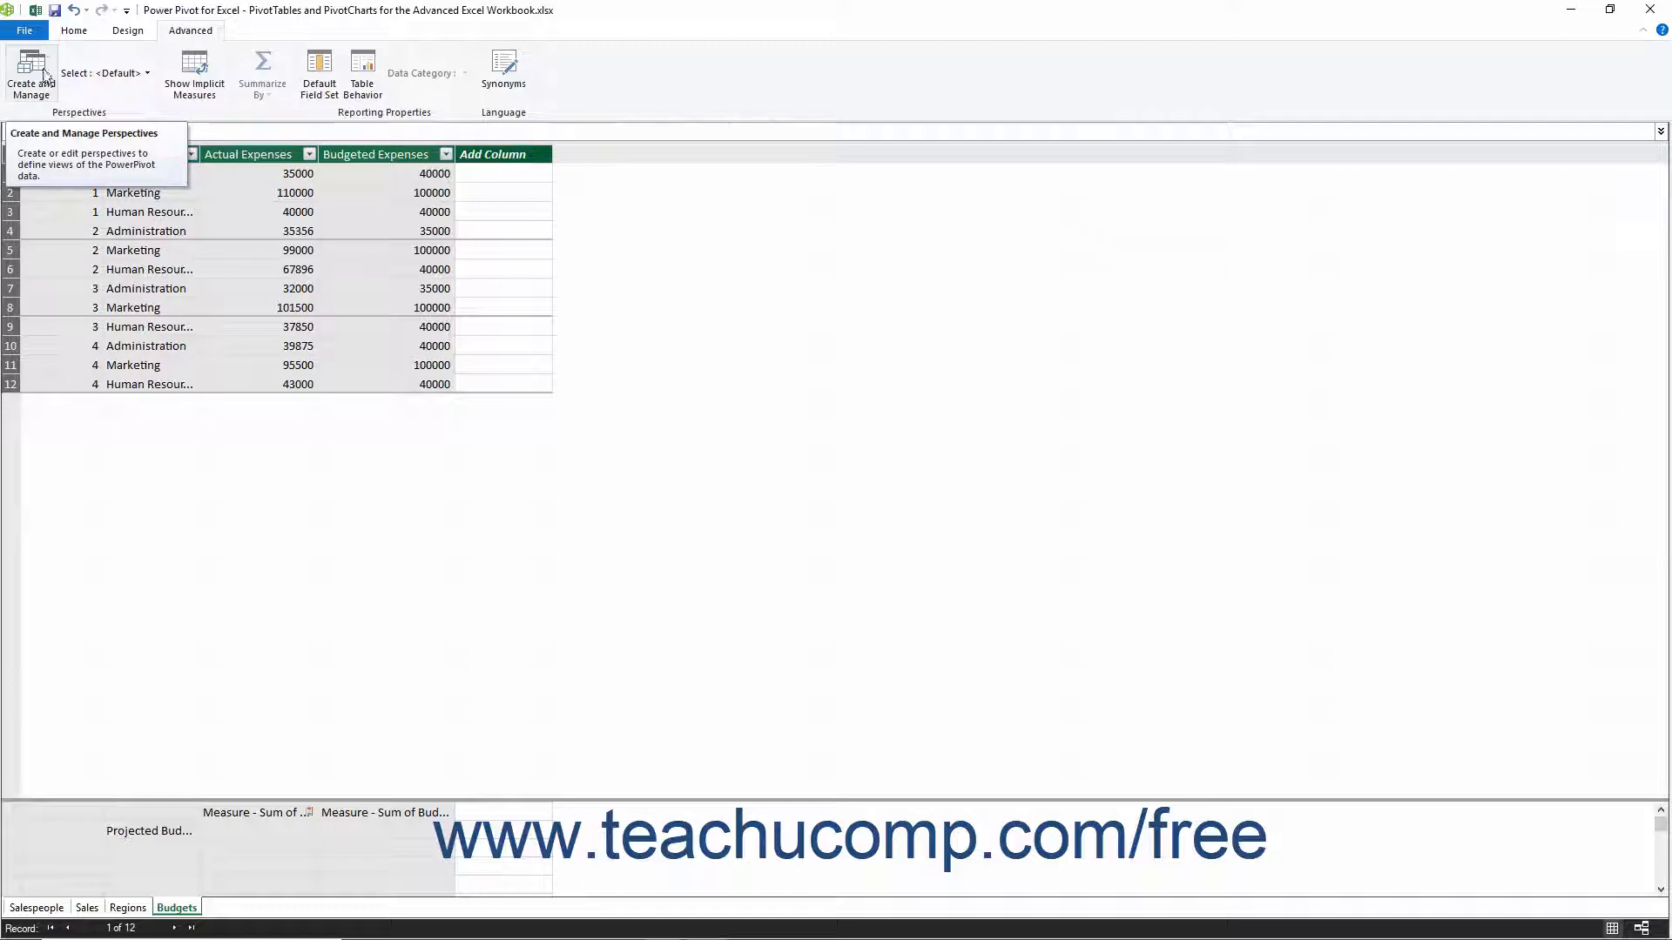
pyautogui.click(25, 31)
pyautogui.click(41, 216)
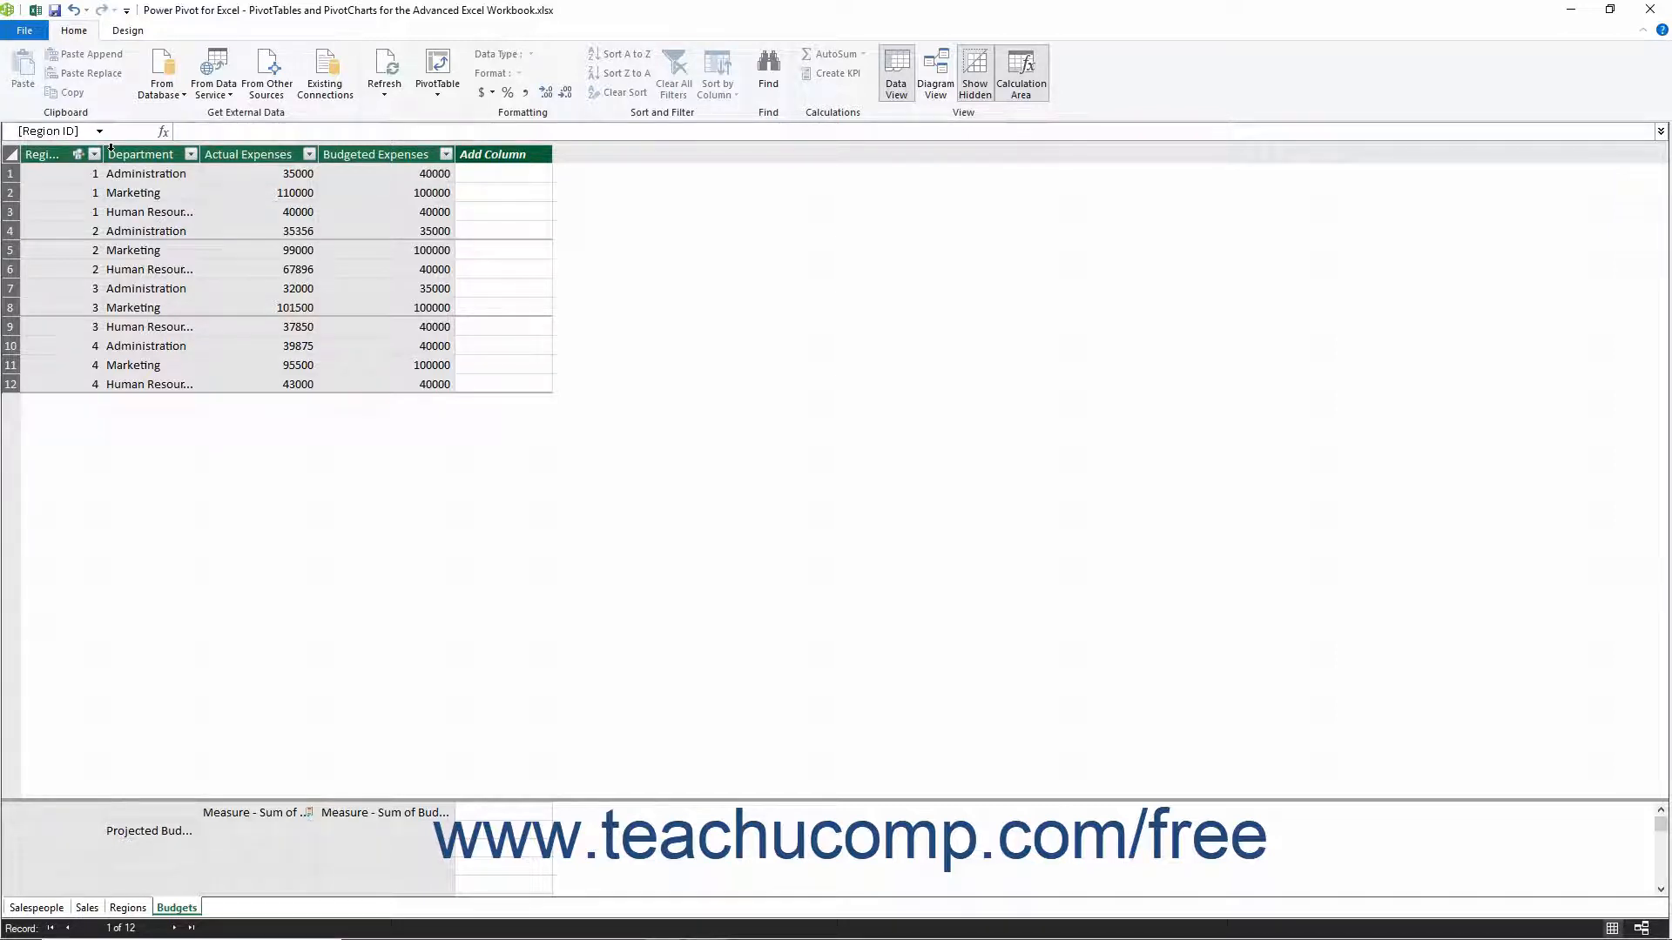
pyautogui.click(35, 32)
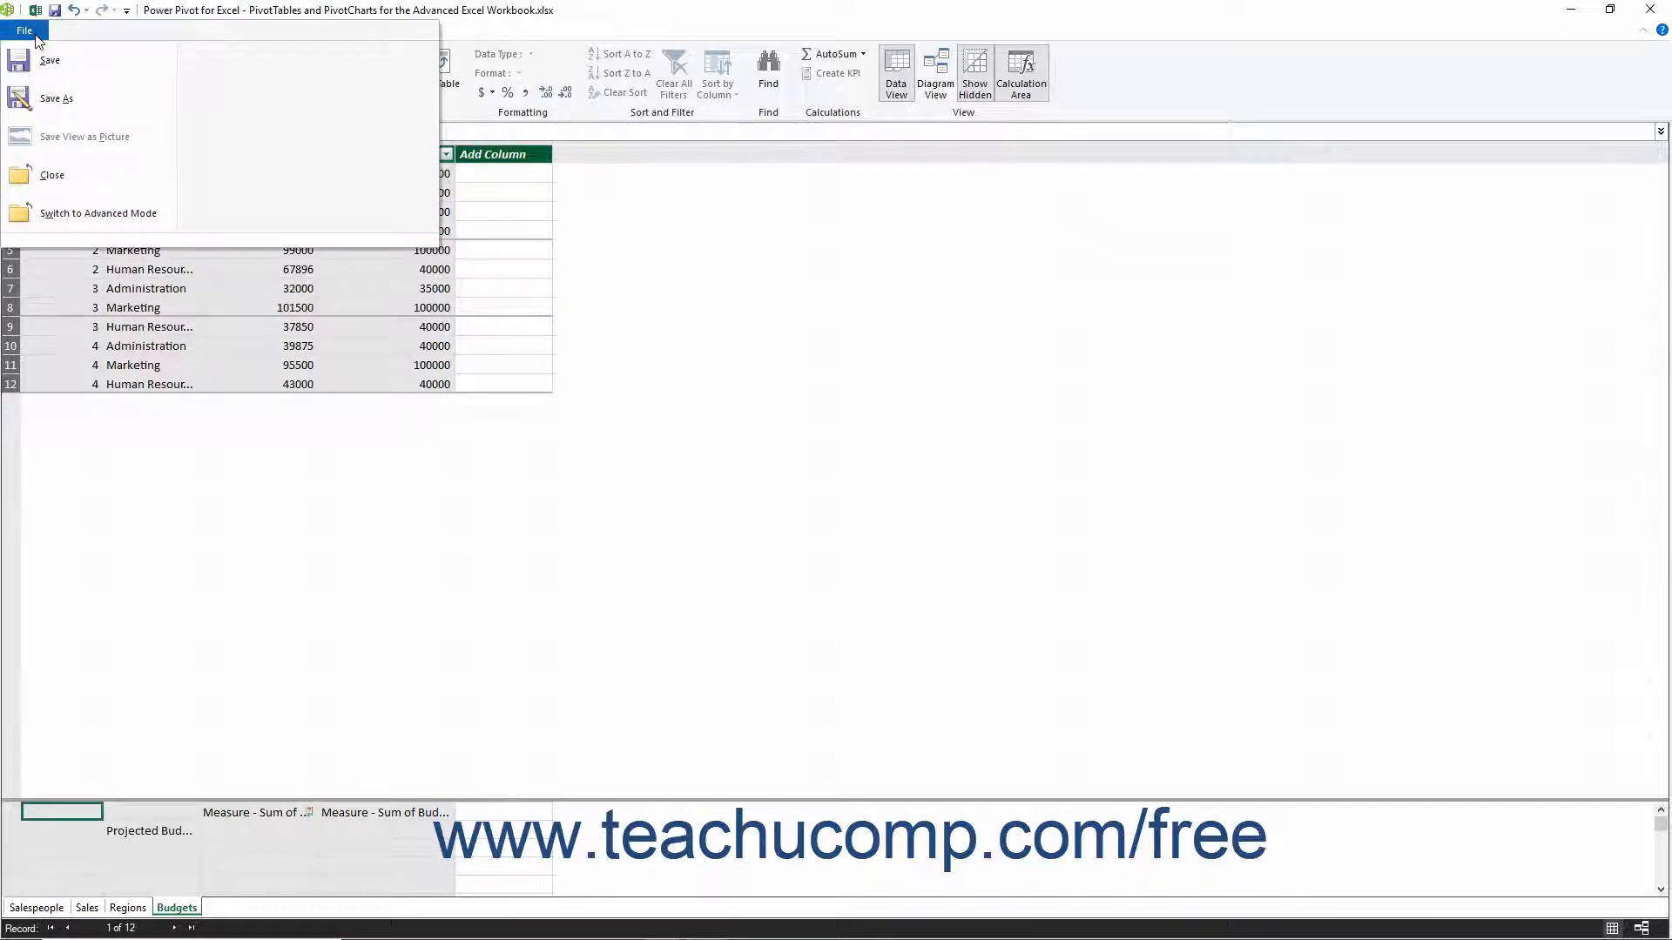
pyautogui.click(59, 216)
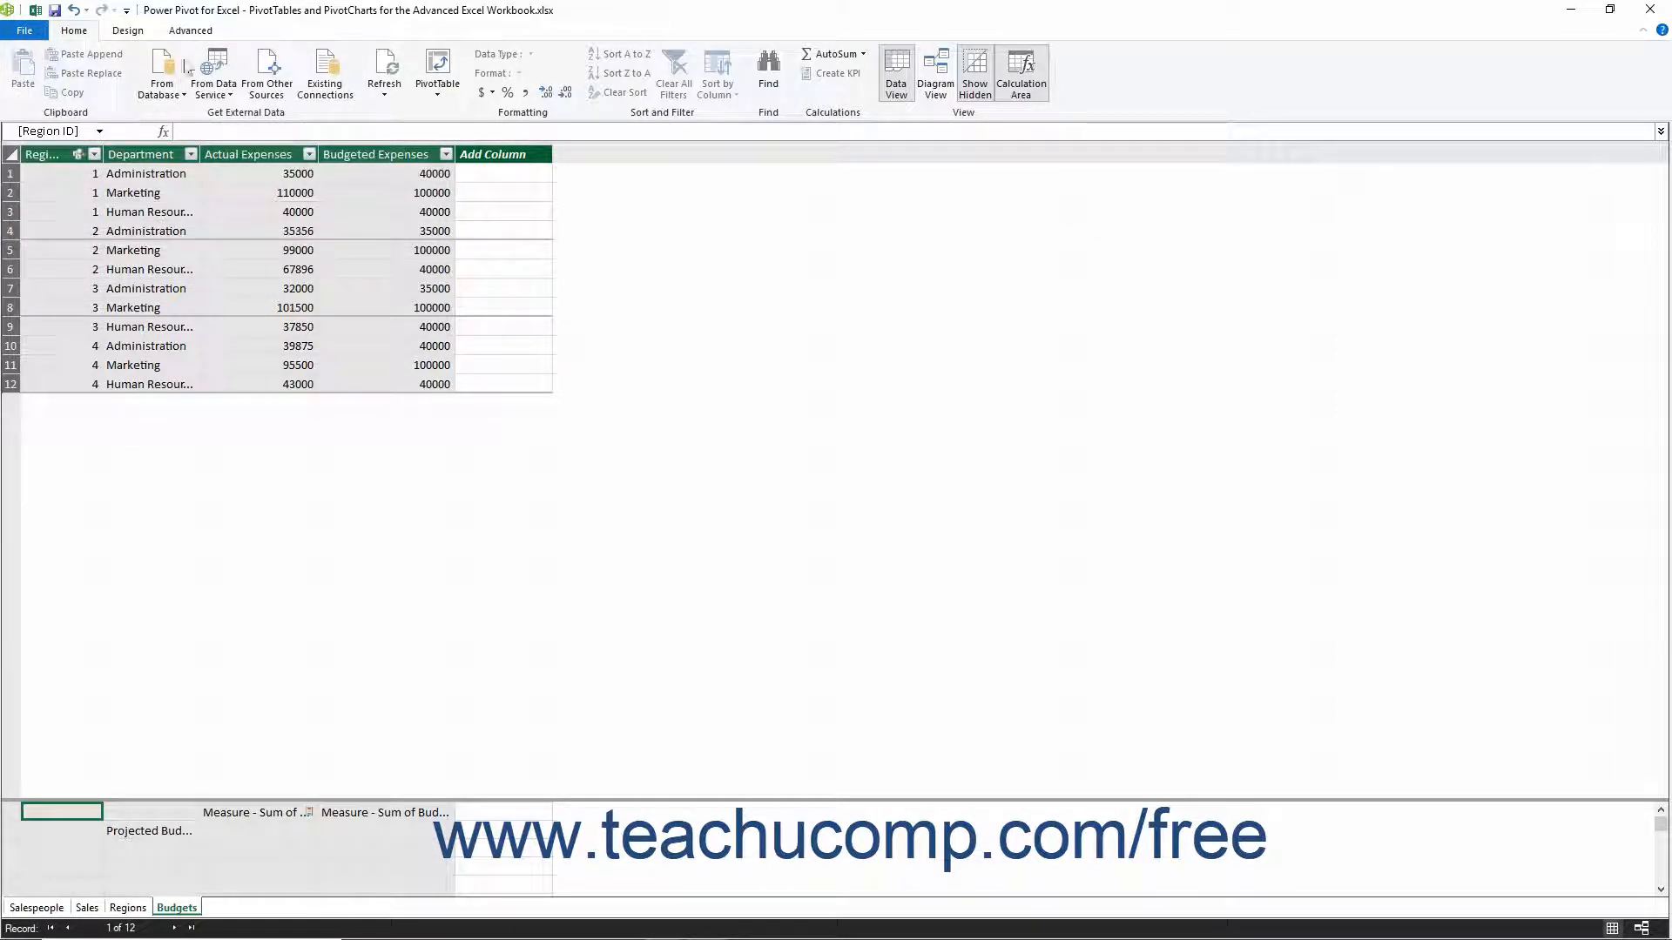
# - Create a new perspective named RegionalBudgets, with the Regions table's fields expanded in the perspective list
pyautogui.click(190, 31)
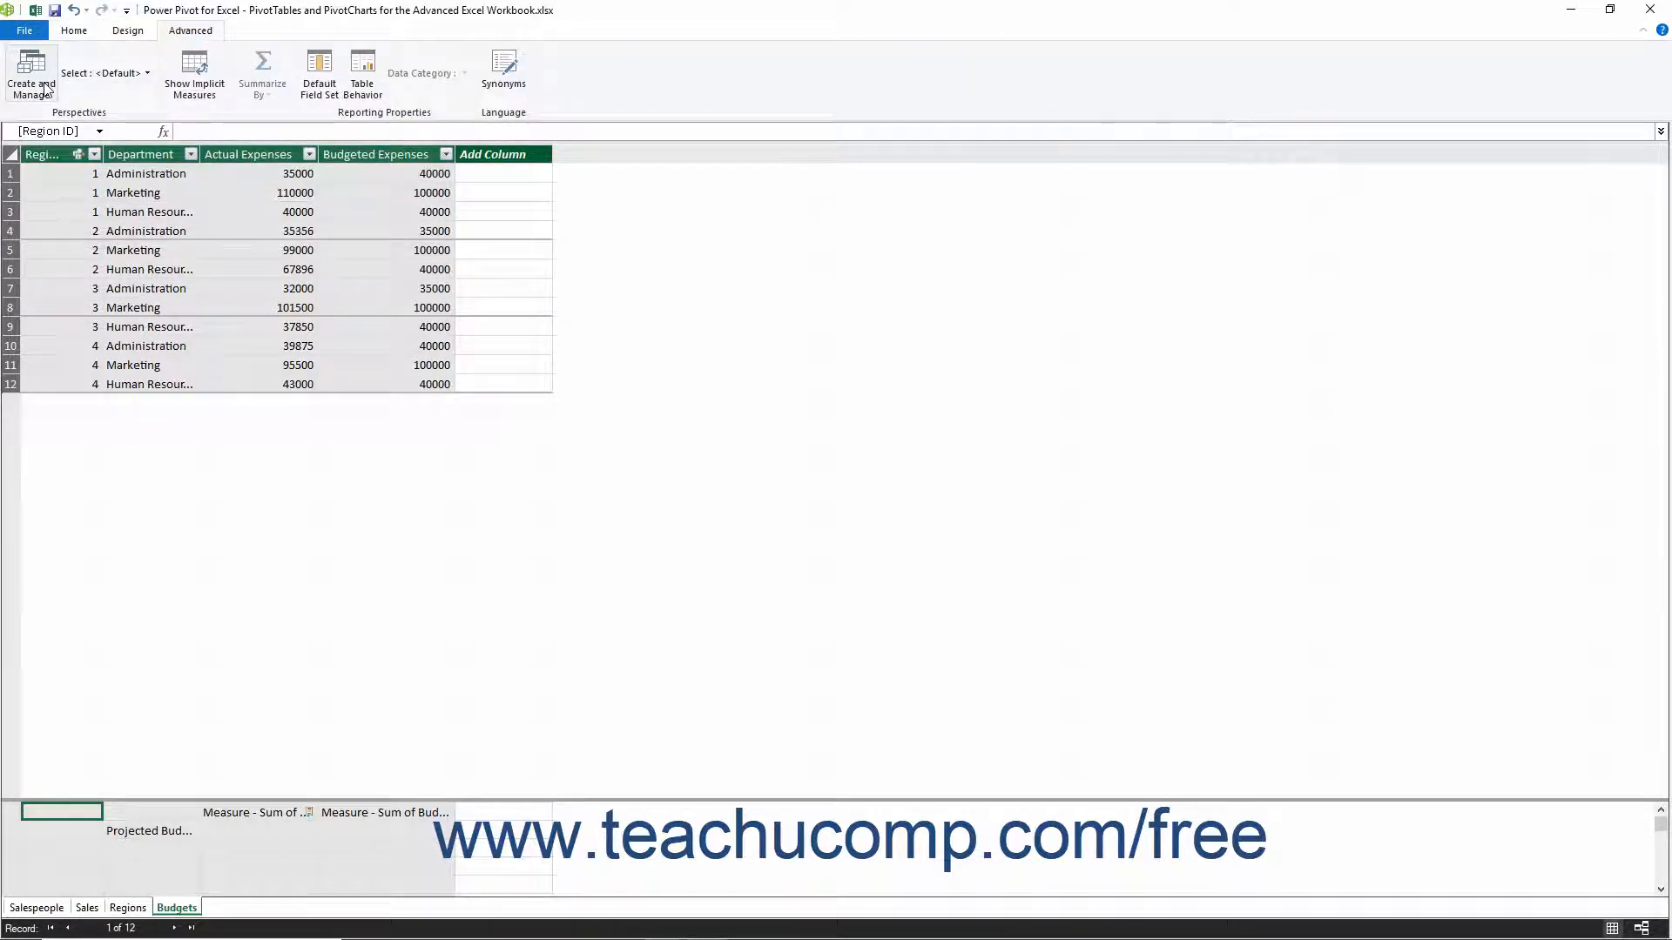
pyautogui.click(43, 86)
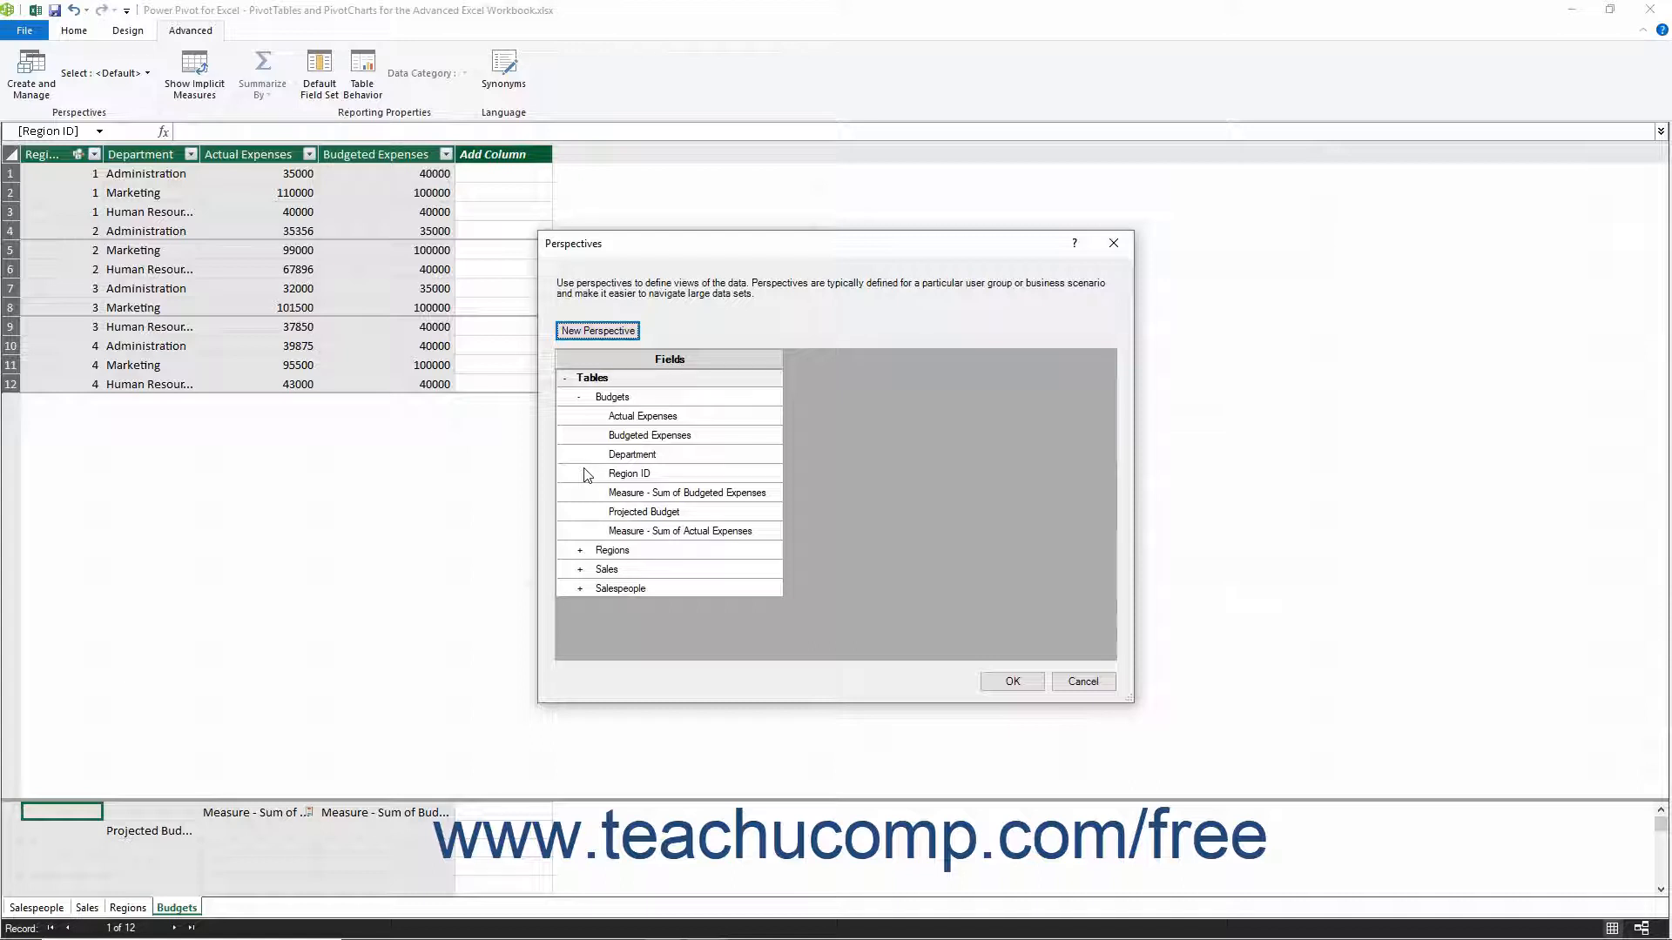
pyautogui.click(579, 552)
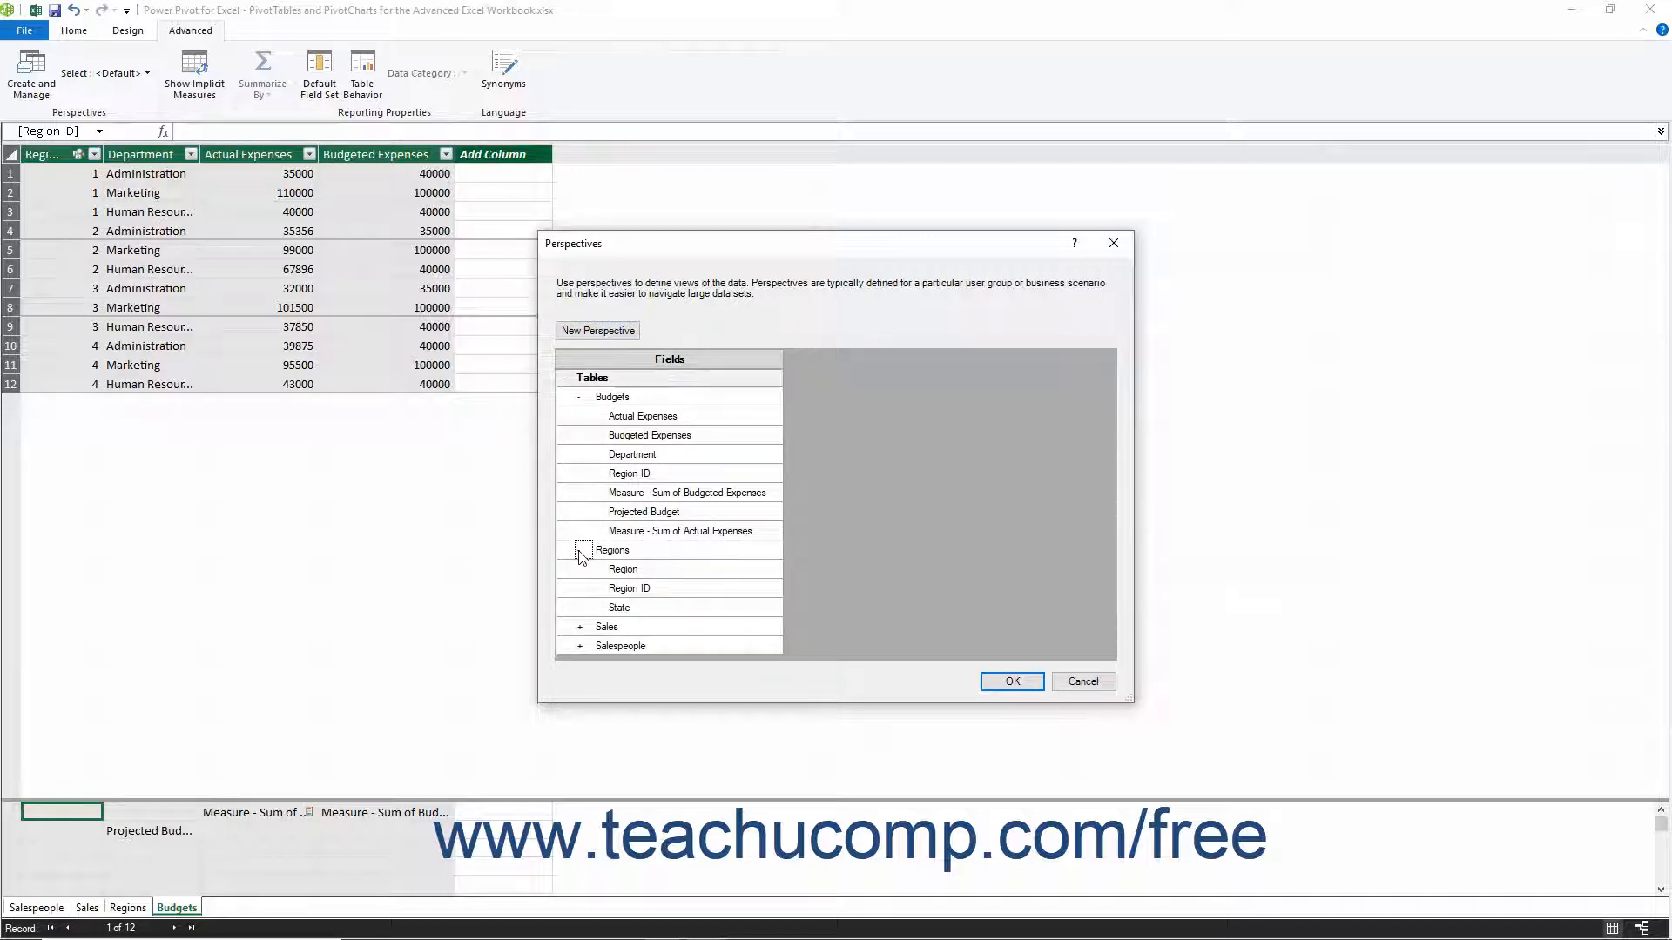
pyautogui.click(632, 336)
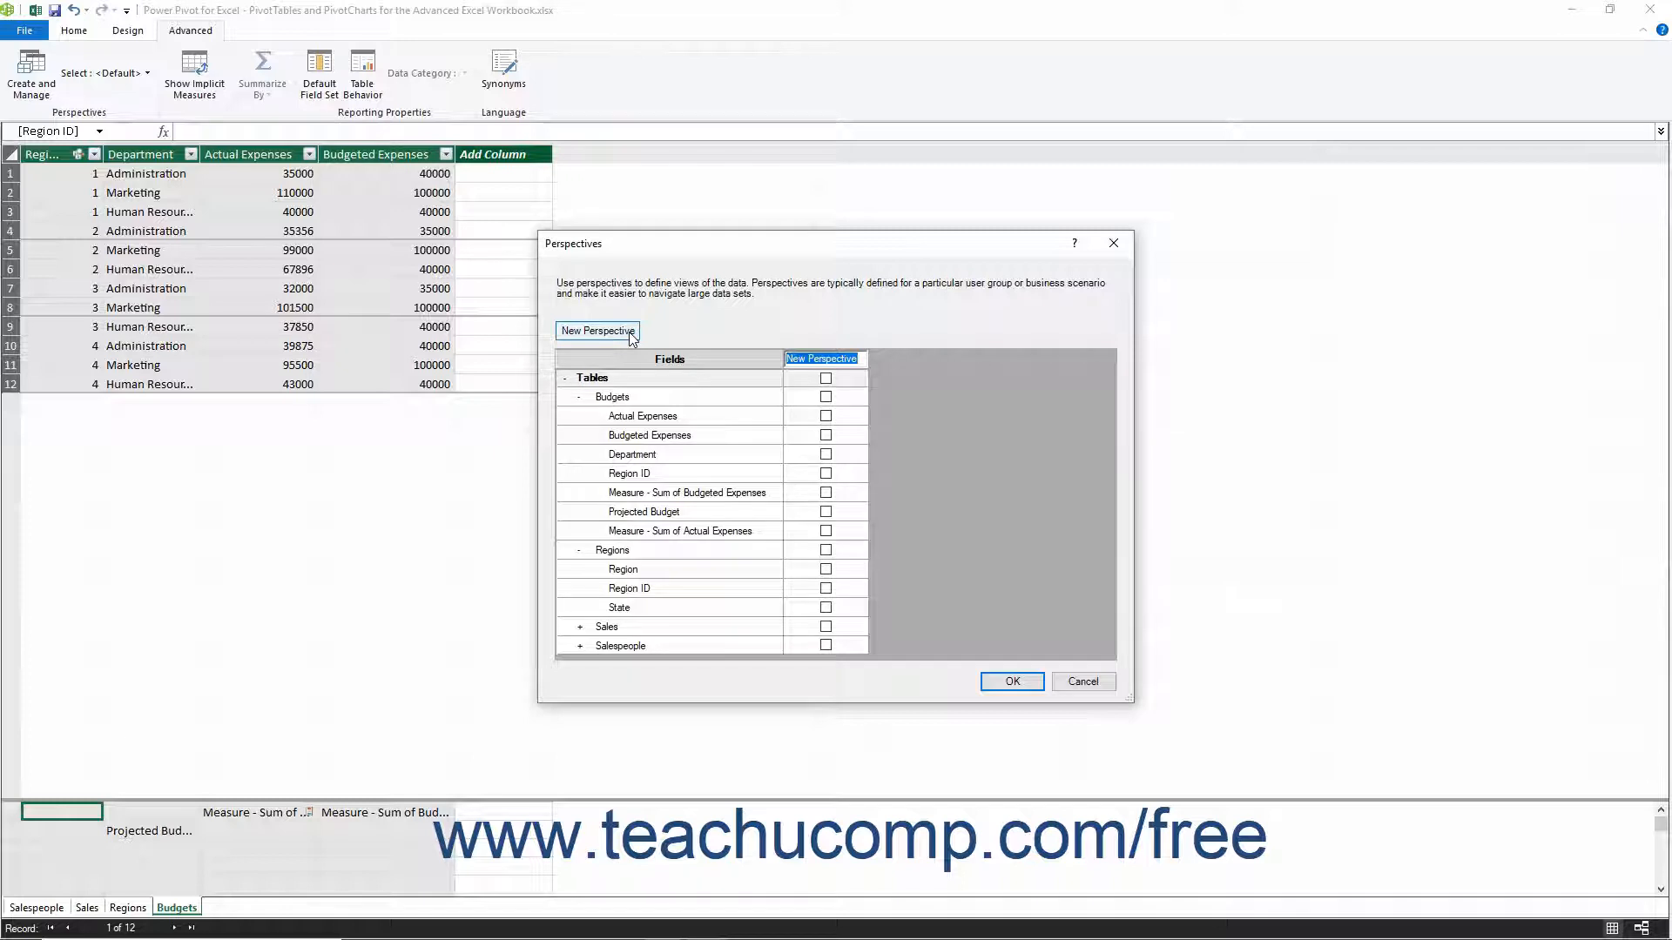
pyautogui.write('RegionalBudgets')
# - Include all four Budgets columns, both expense Sum measures and Projected Budget in the RegionalBudgets perspective
pyautogui.click(825, 415)
pyautogui.click(825, 435)
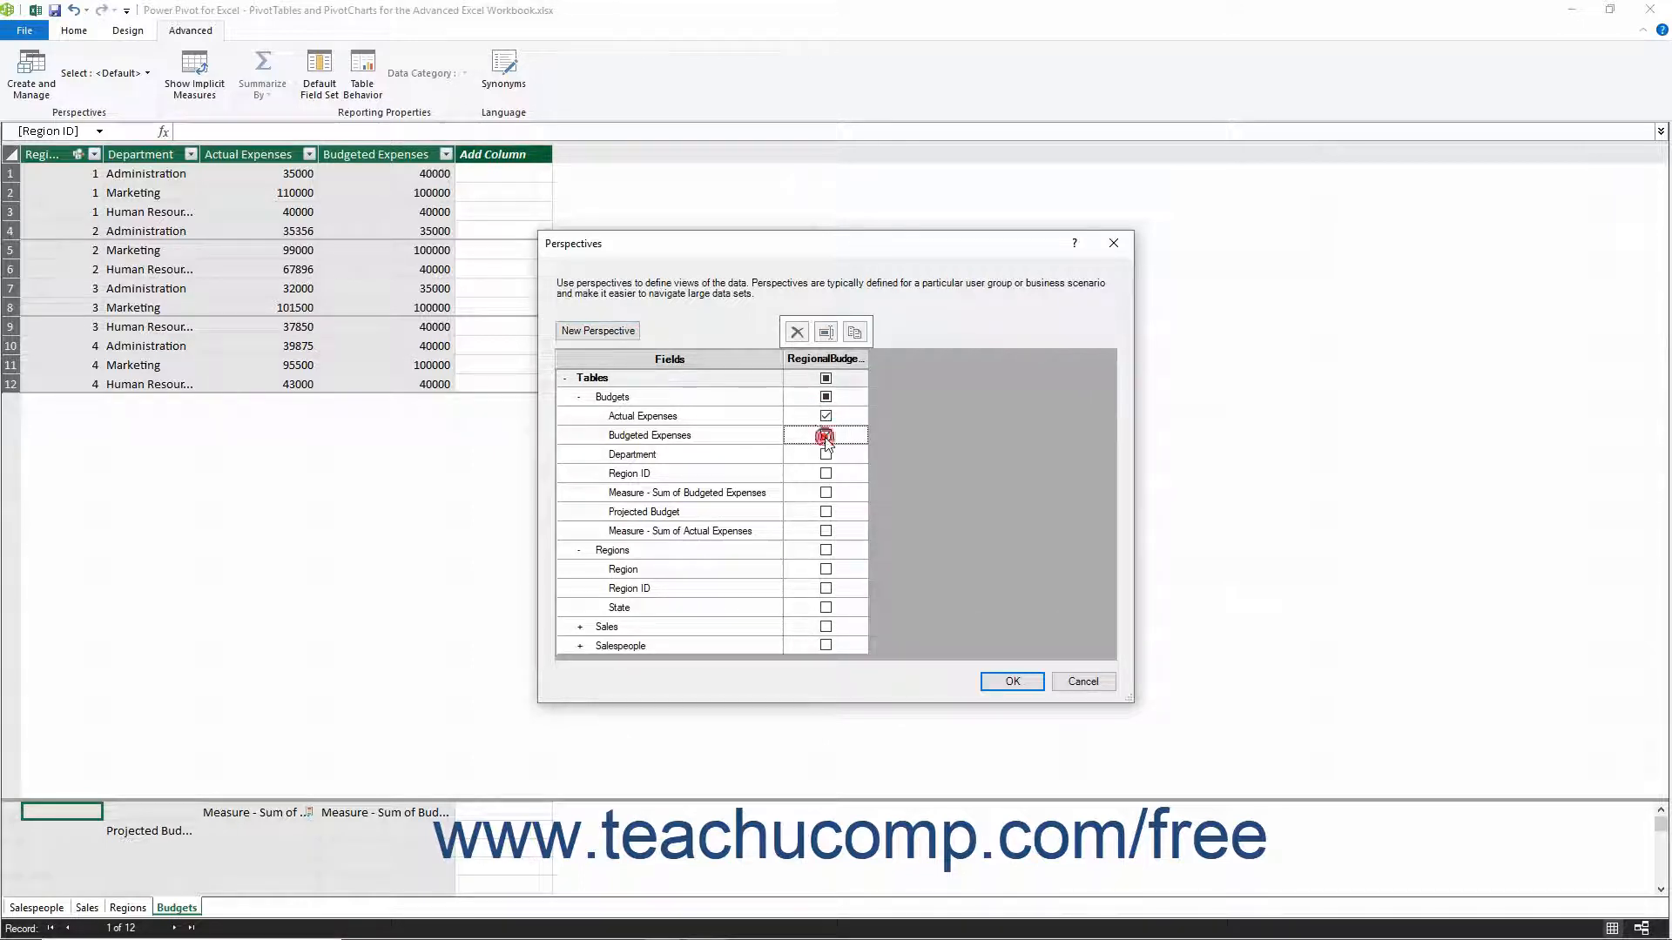
pyautogui.click(825, 454)
pyautogui.click(825, 473)
pyautogui.click(826, 492)
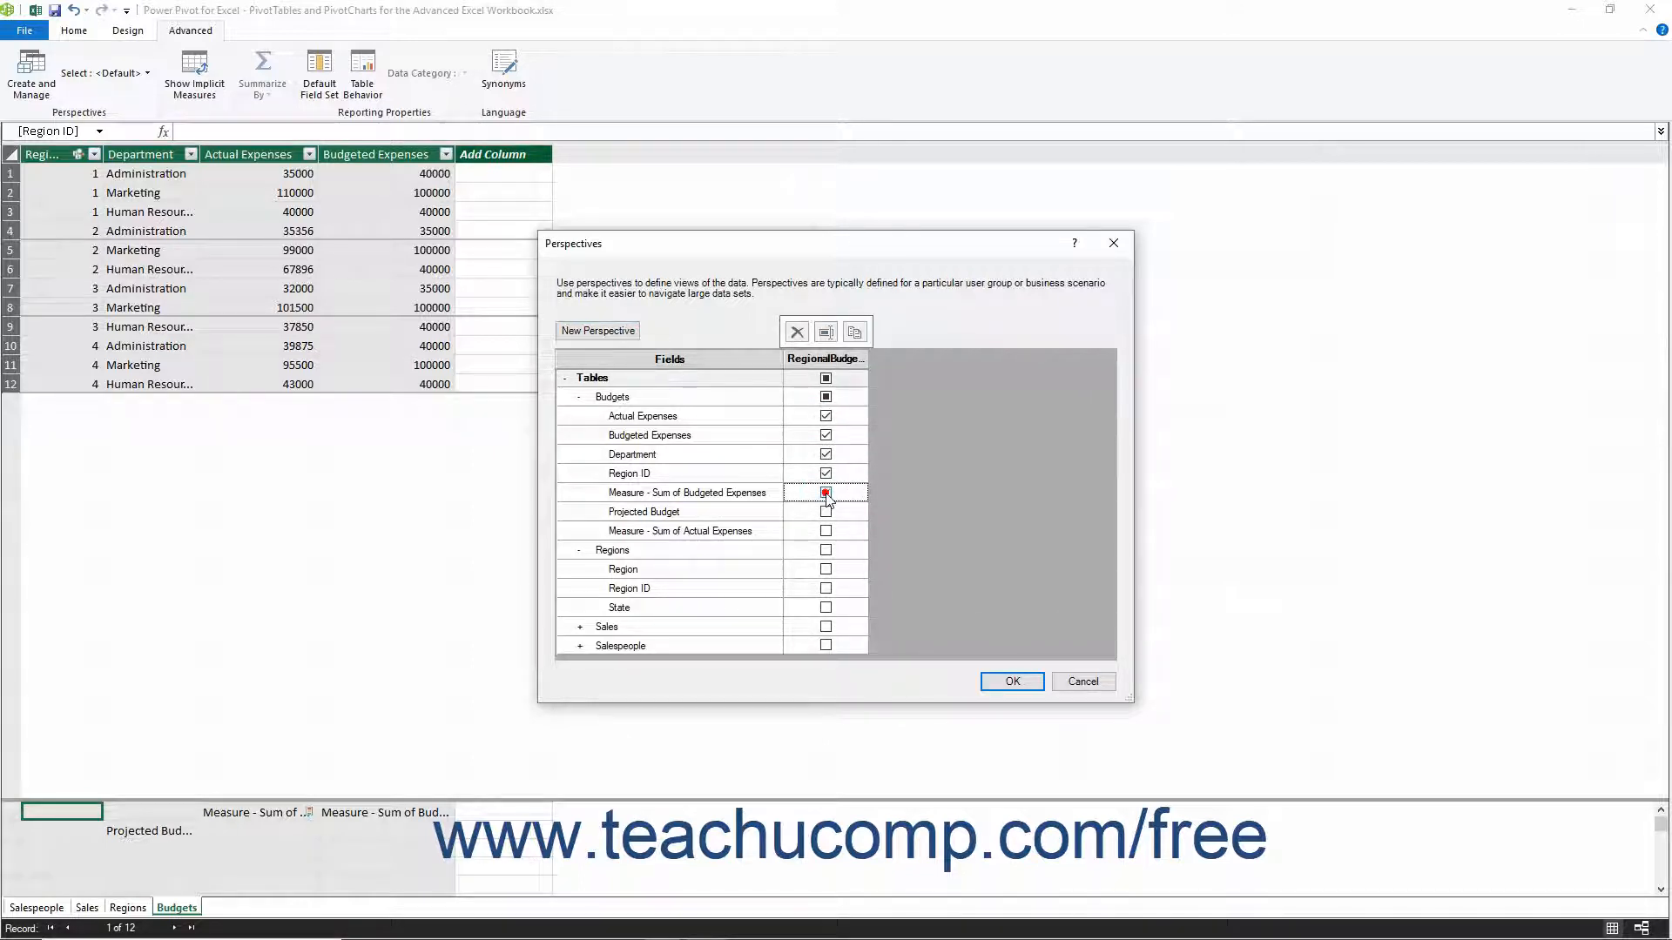
pyautogui.click(825, 512)
pyautogui.click(825, 531)
# - Include the Region and Region ID fields of the Regions table in the perspective and save it
pyautogui.click(826, 568)
pyautogui.click(826, 590)
pyautogui.click(1006, 683)
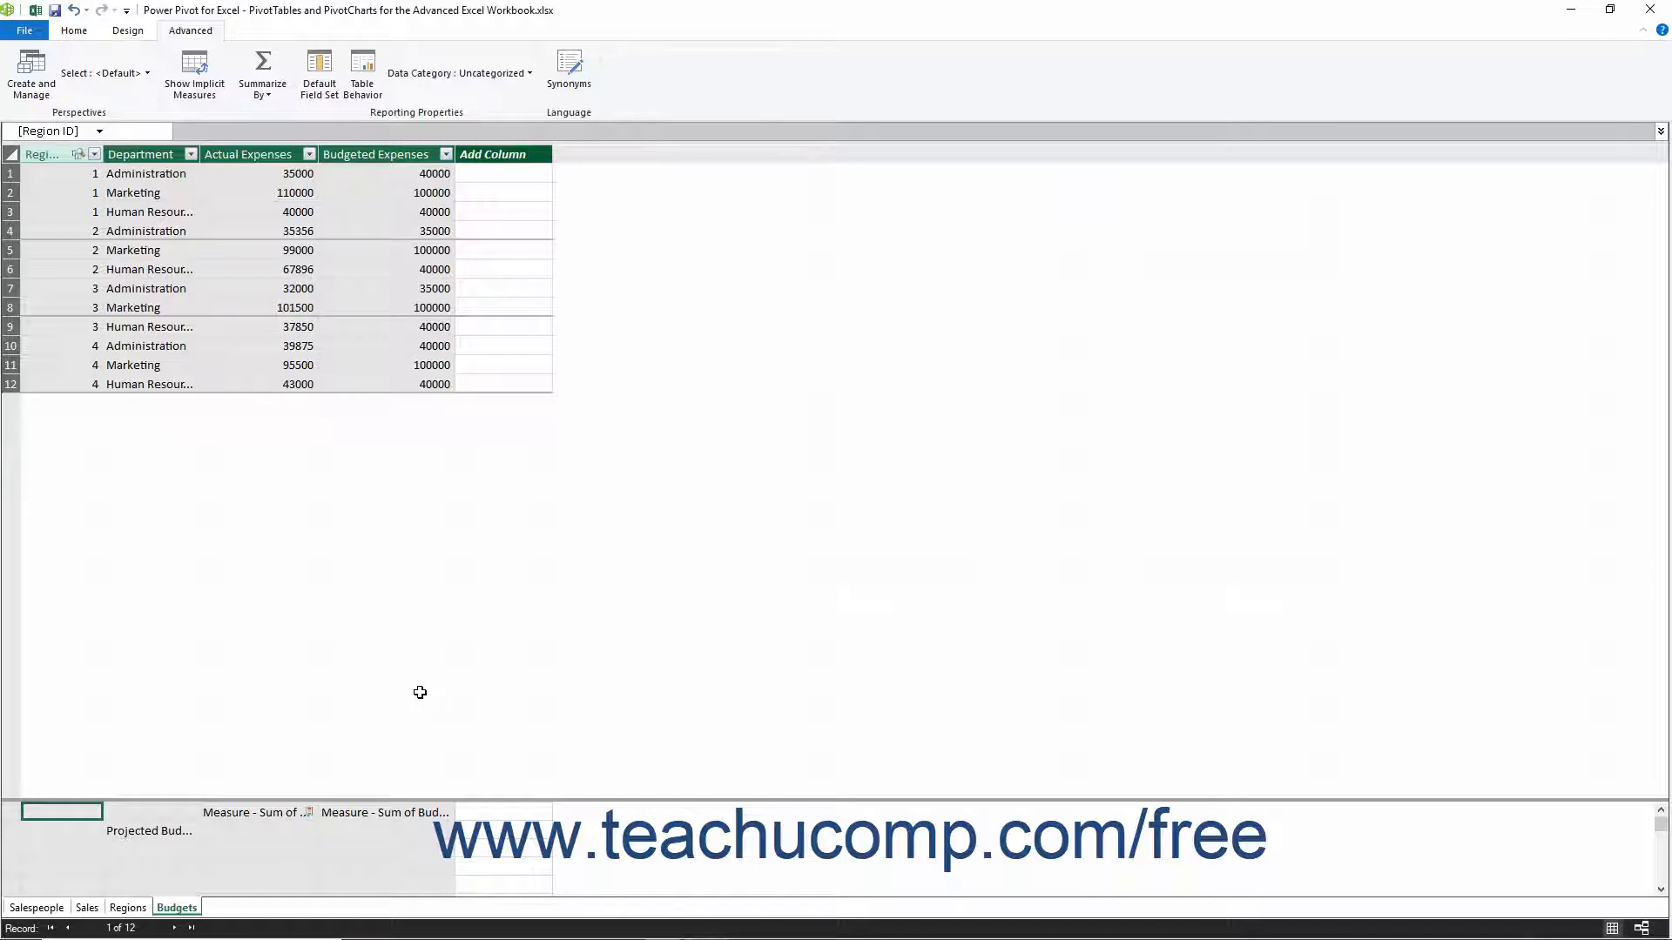
# - Apply the RegionalBudgets perspective and view its Regions and Budgets tables
pyautogui.click(146, 74)
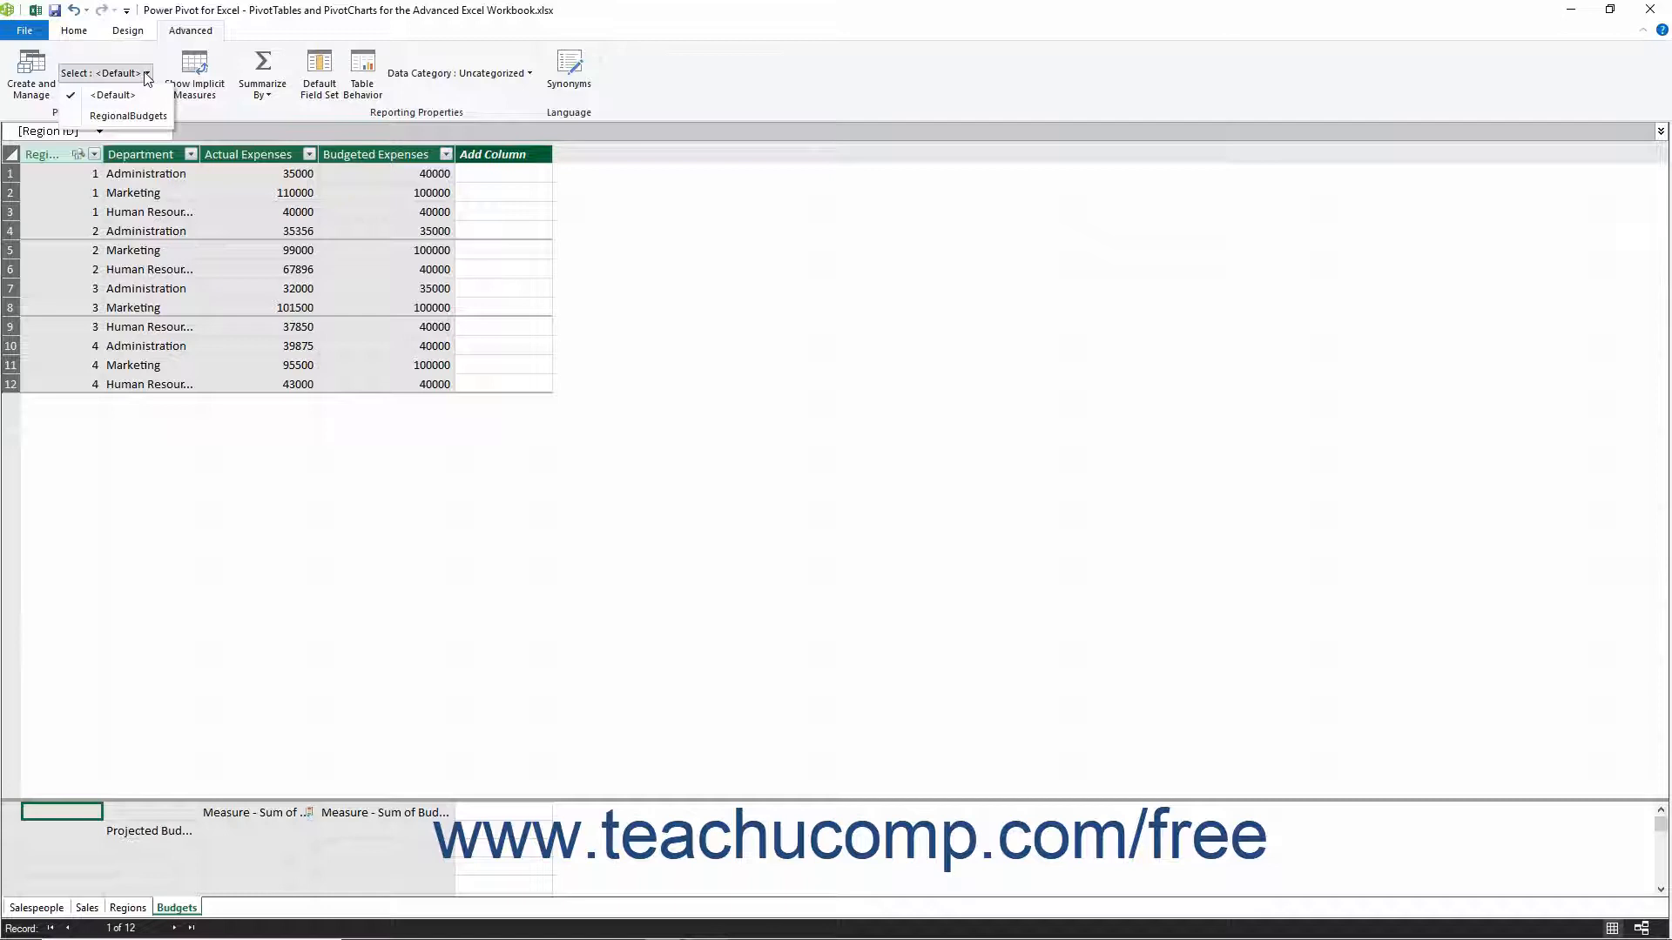
pyautogui.click(136, 116)
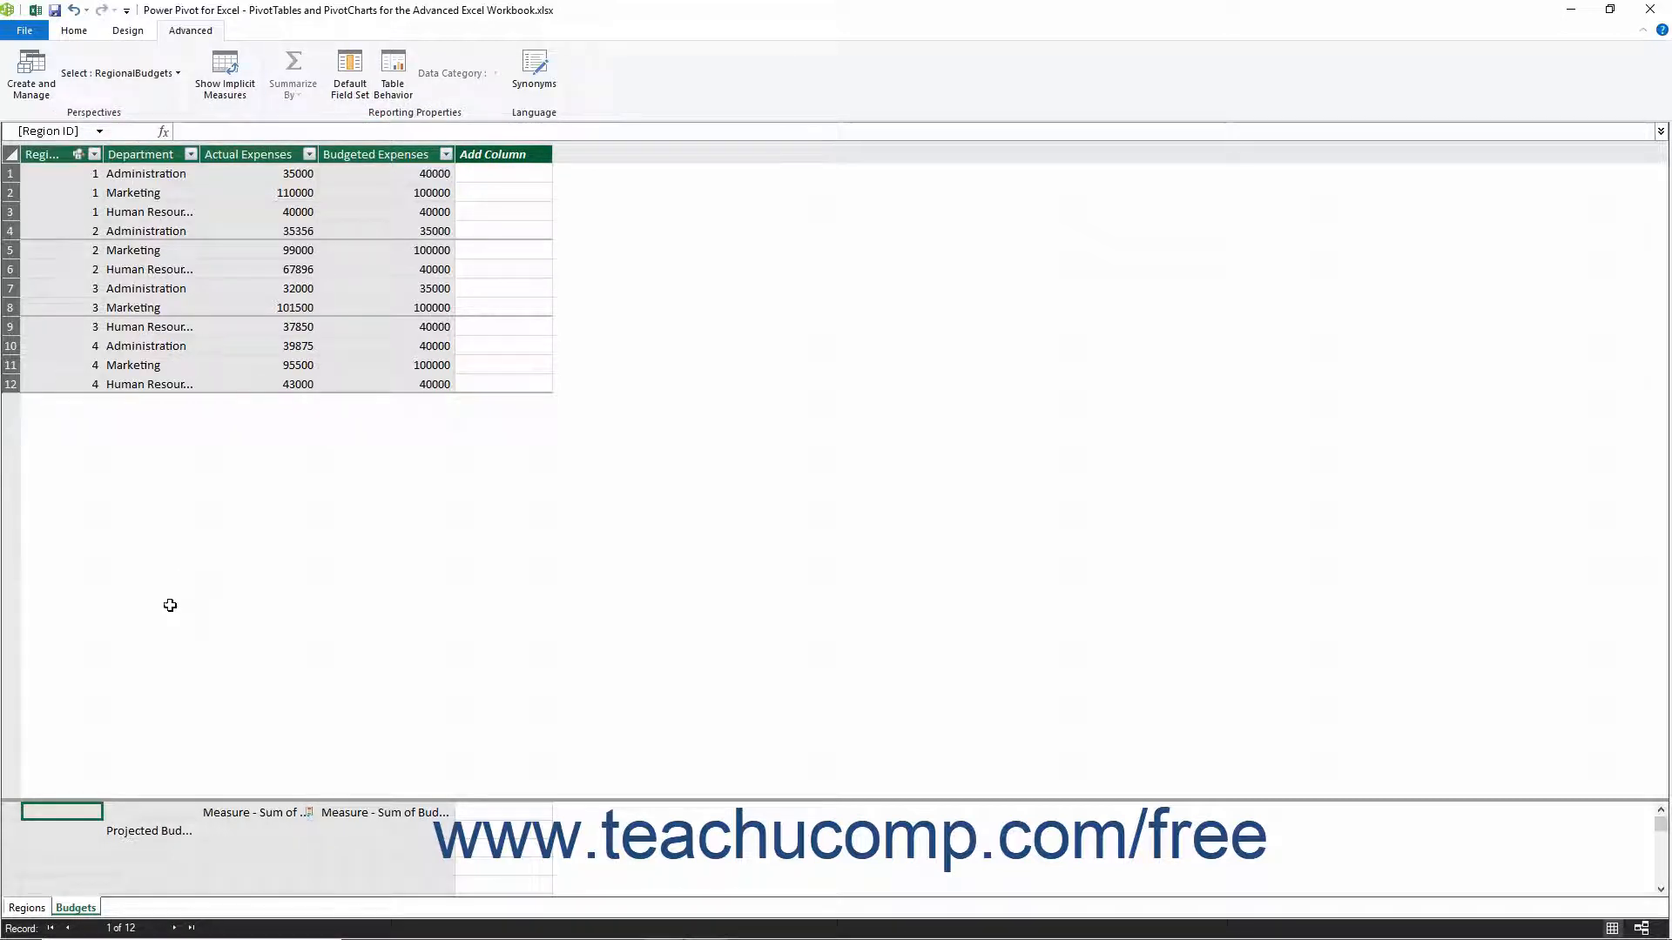
pyautogui.click(27, 909)
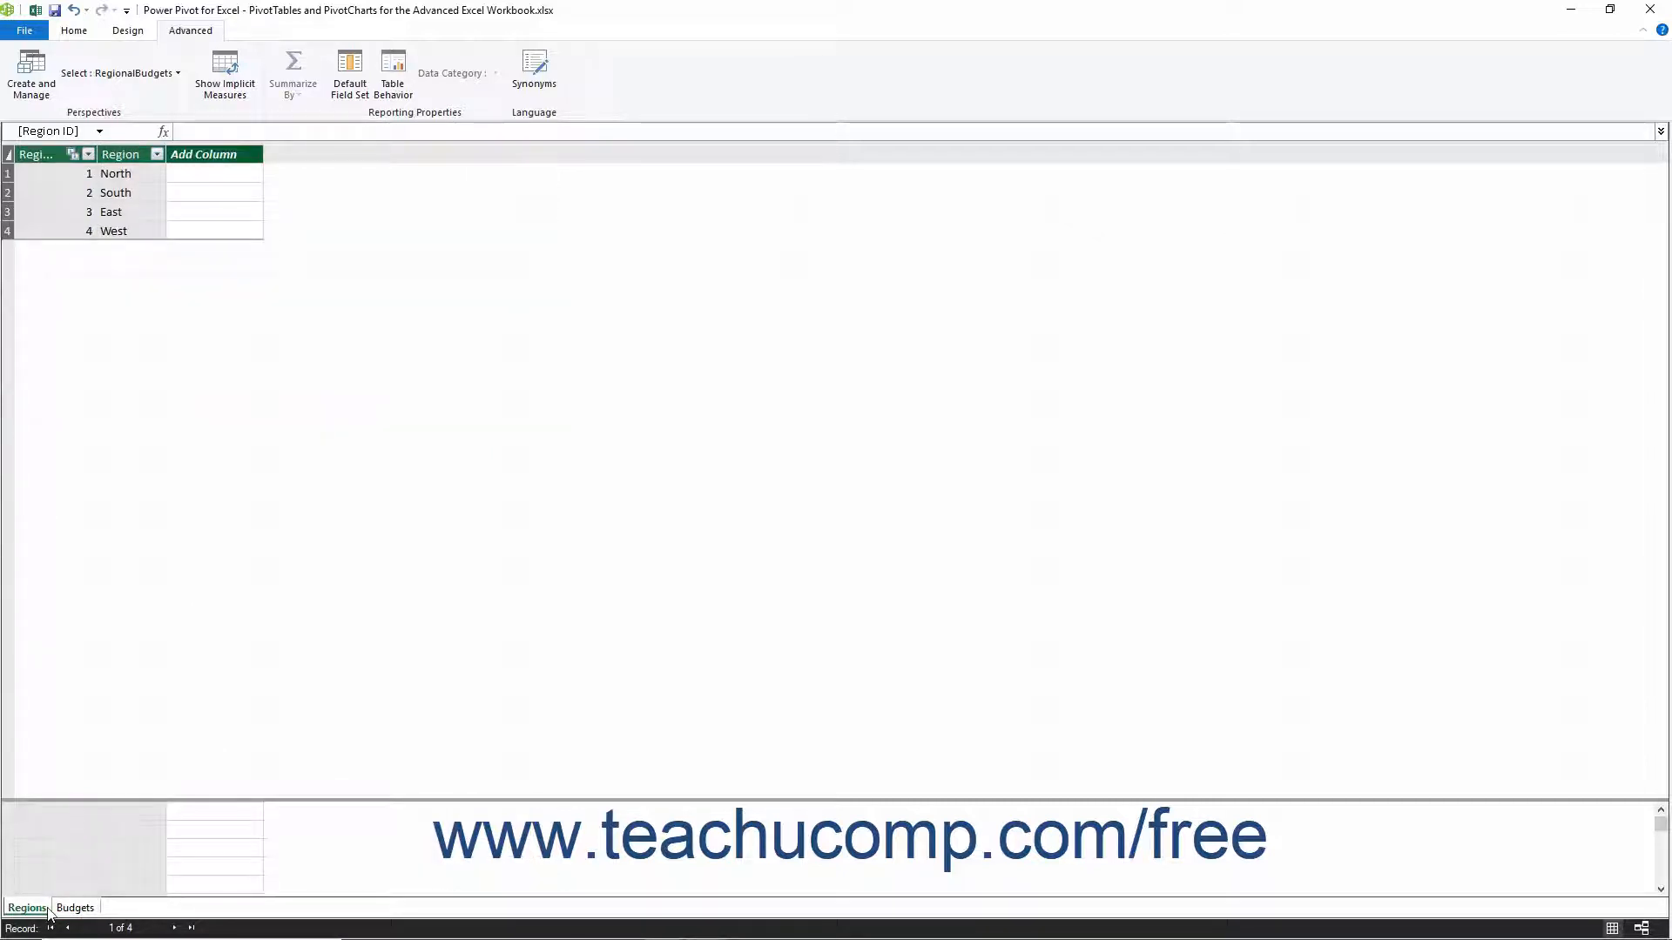
pyautogui.click(64, 910)
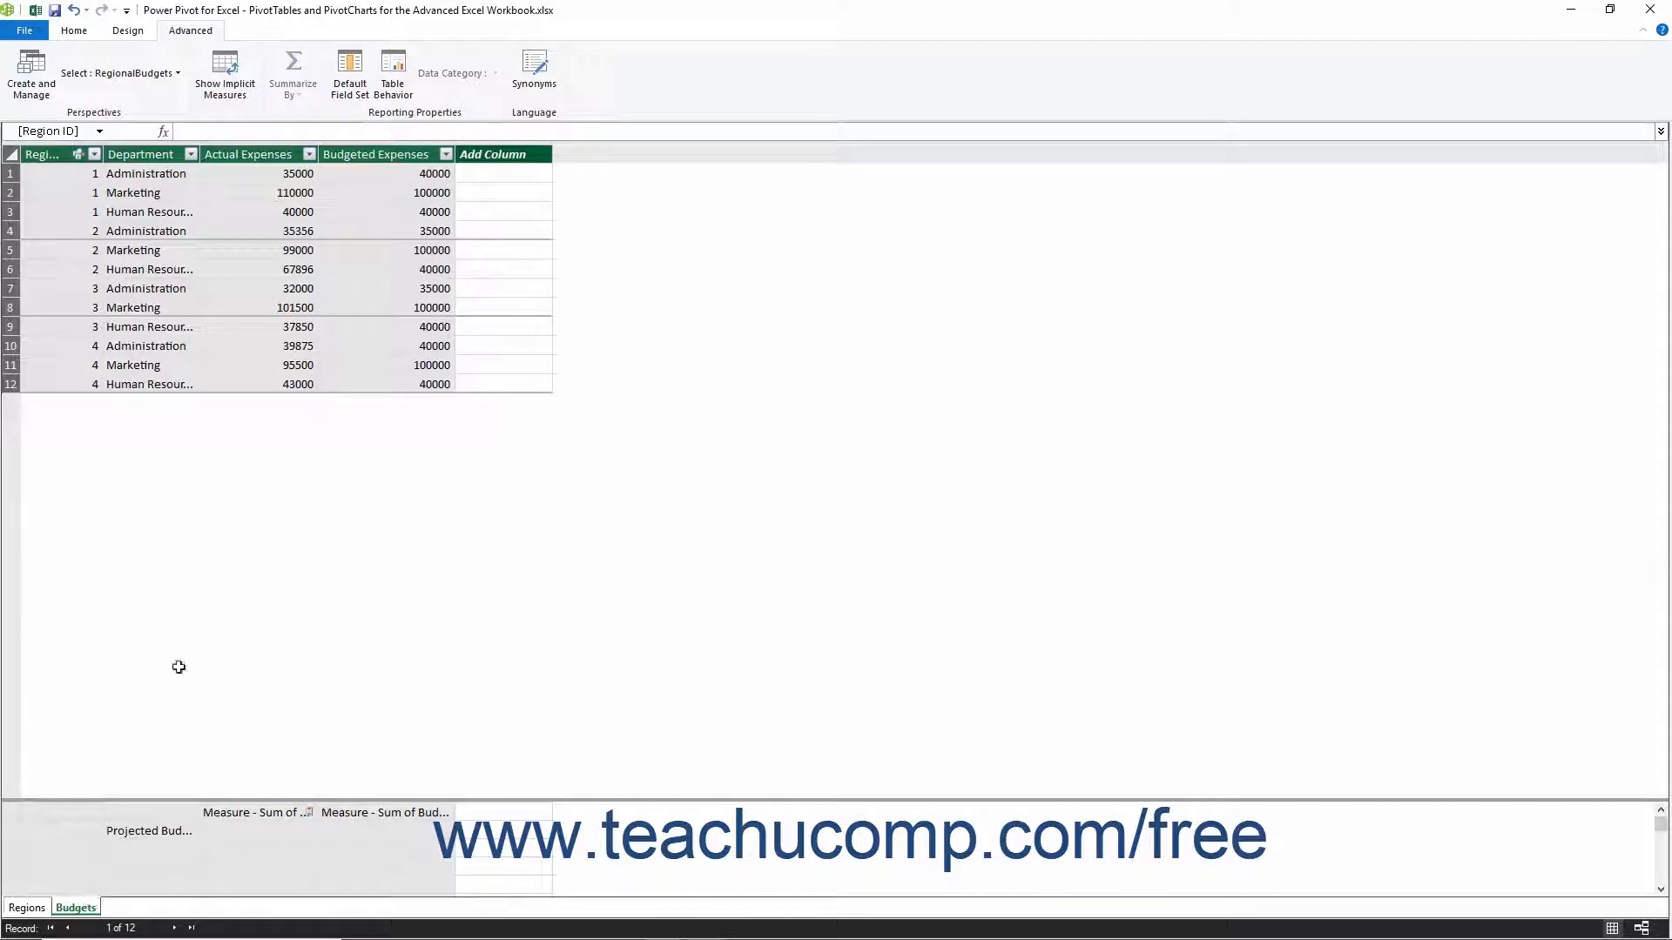
# - Return to the <Default> perspective and view the Salespeople, Sales and Regions tables
pyautogui.click(177, 75)
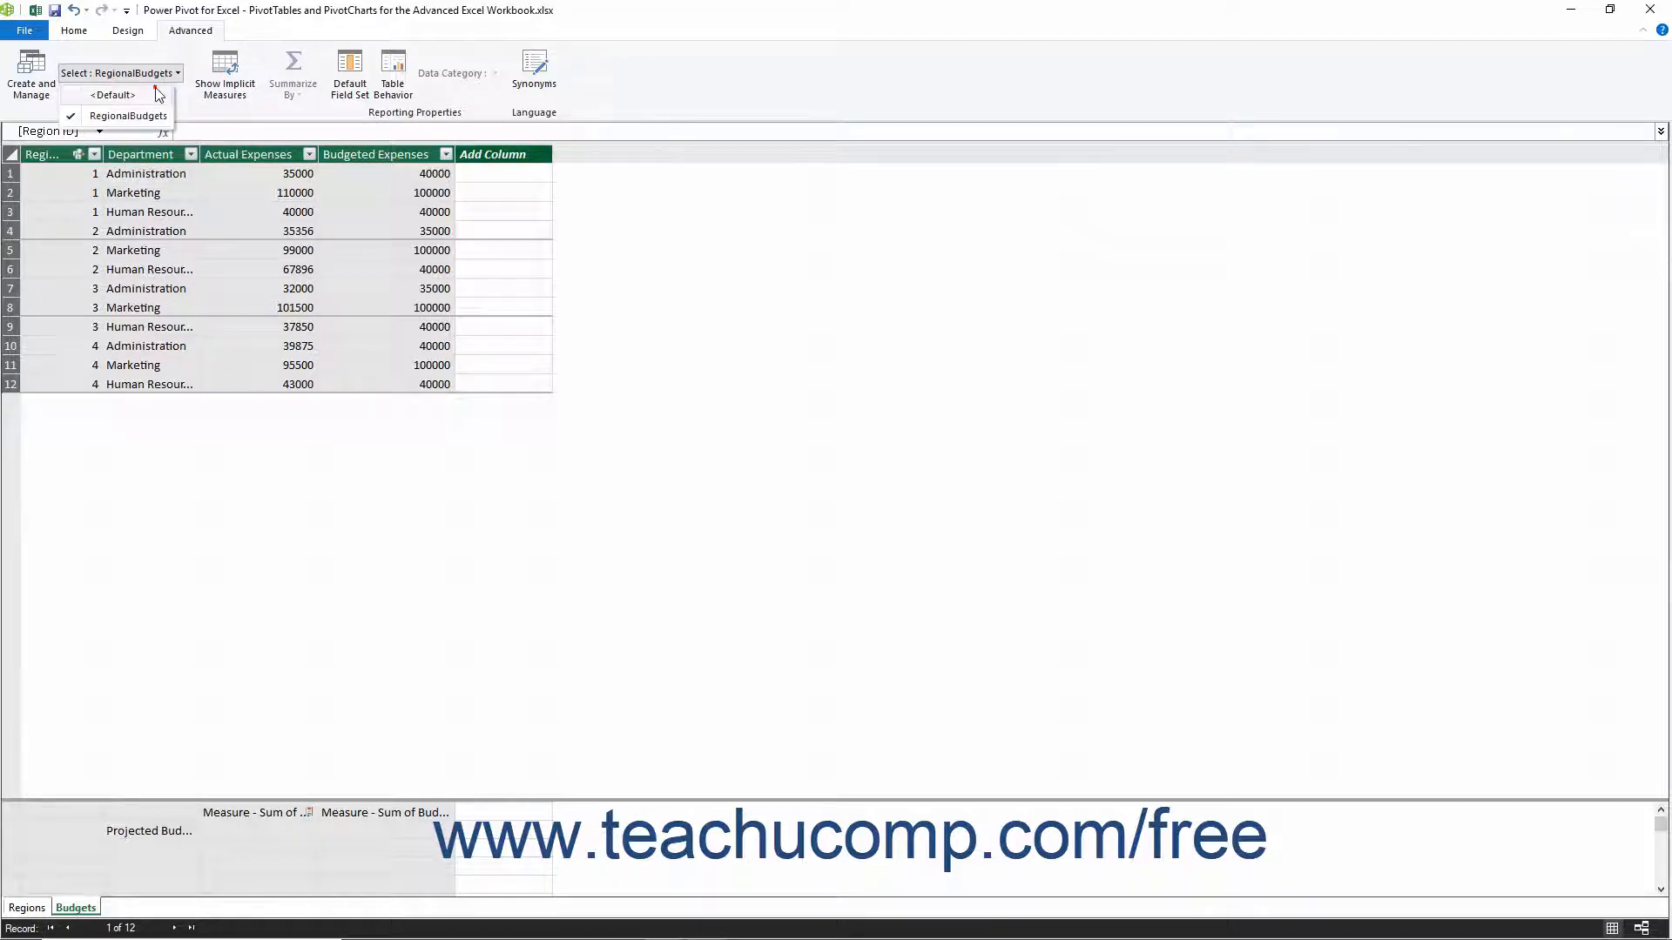
pyautogui.click(157, 94)
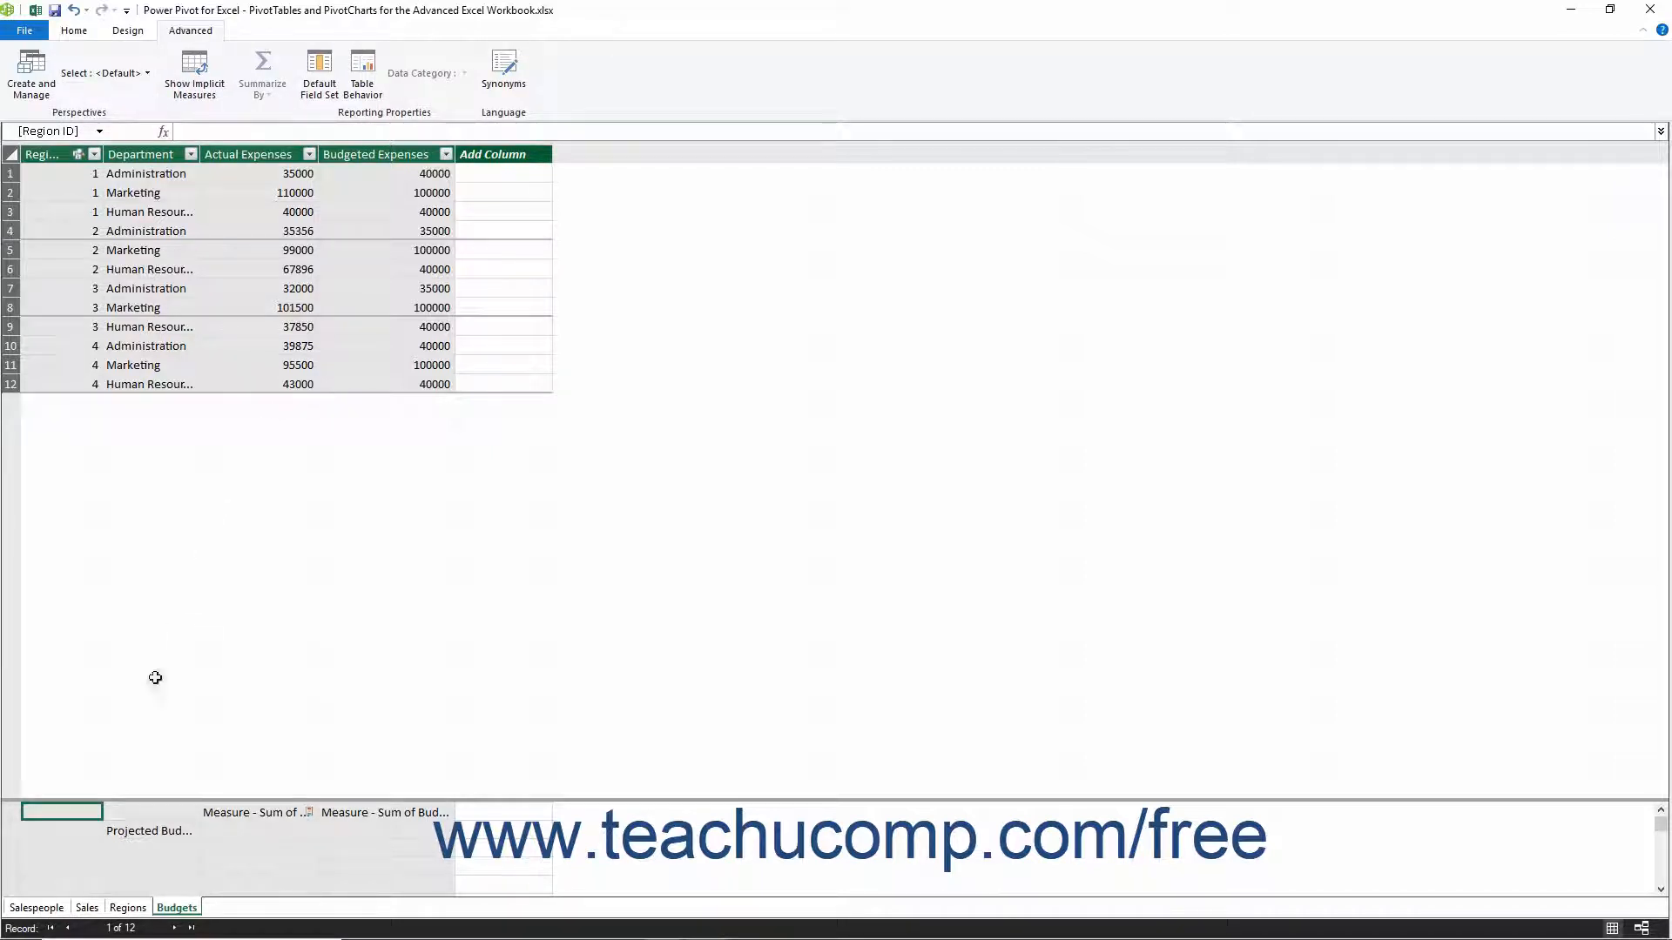
pyautogui.click(73, 908)
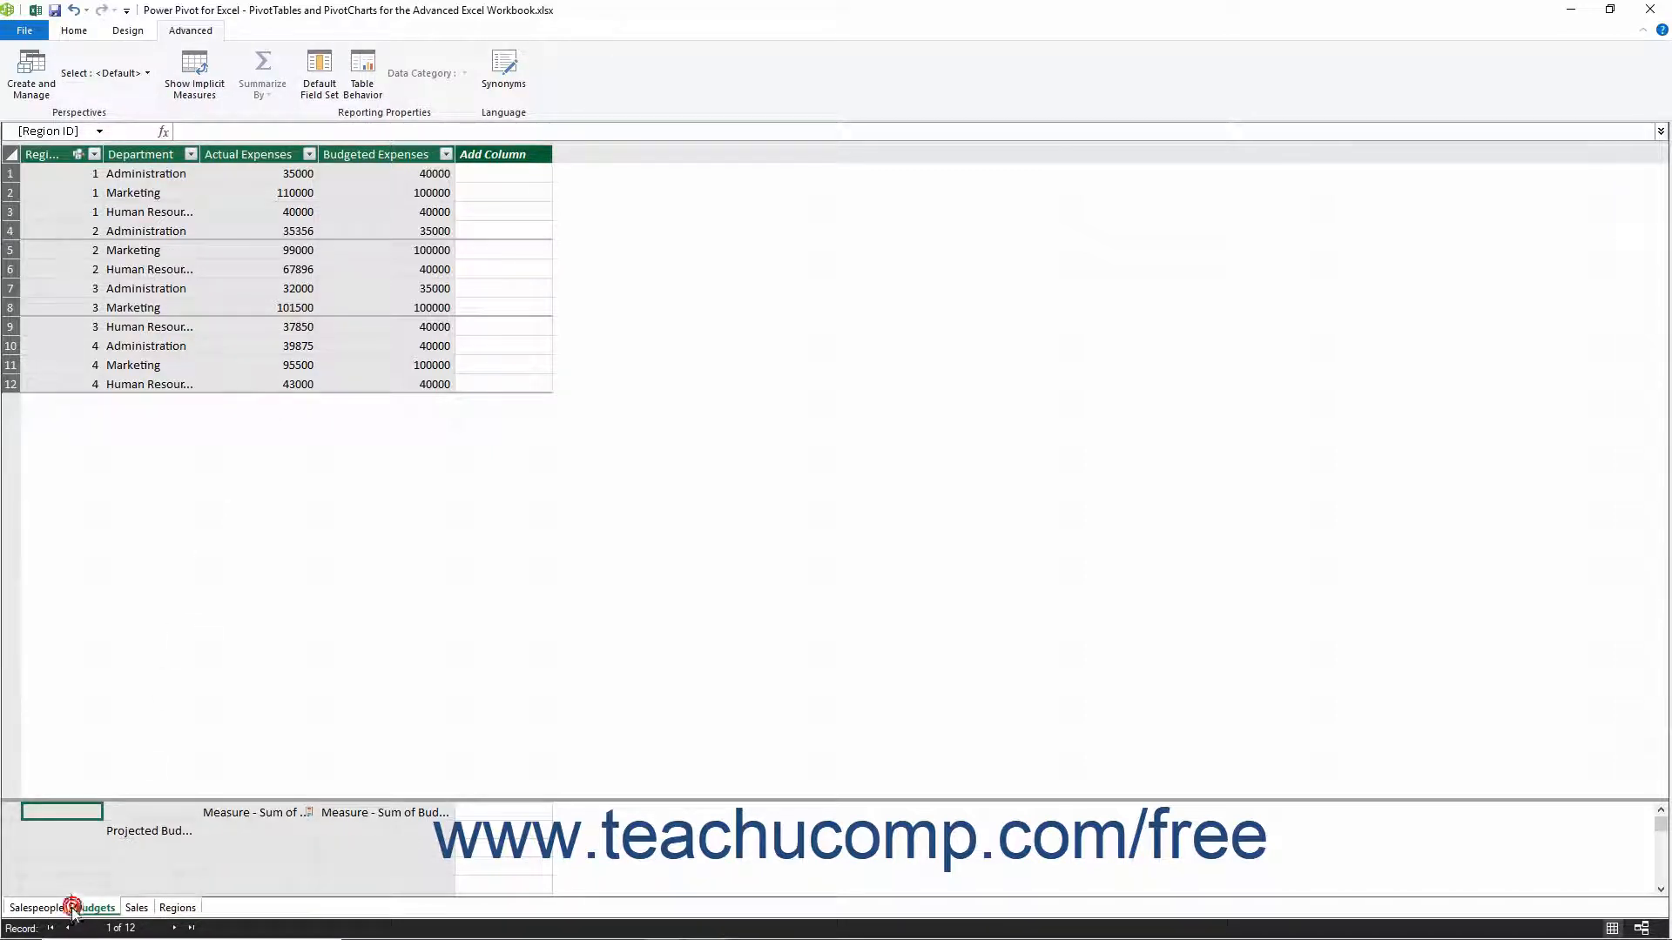
pyautogui.click(56, 908)
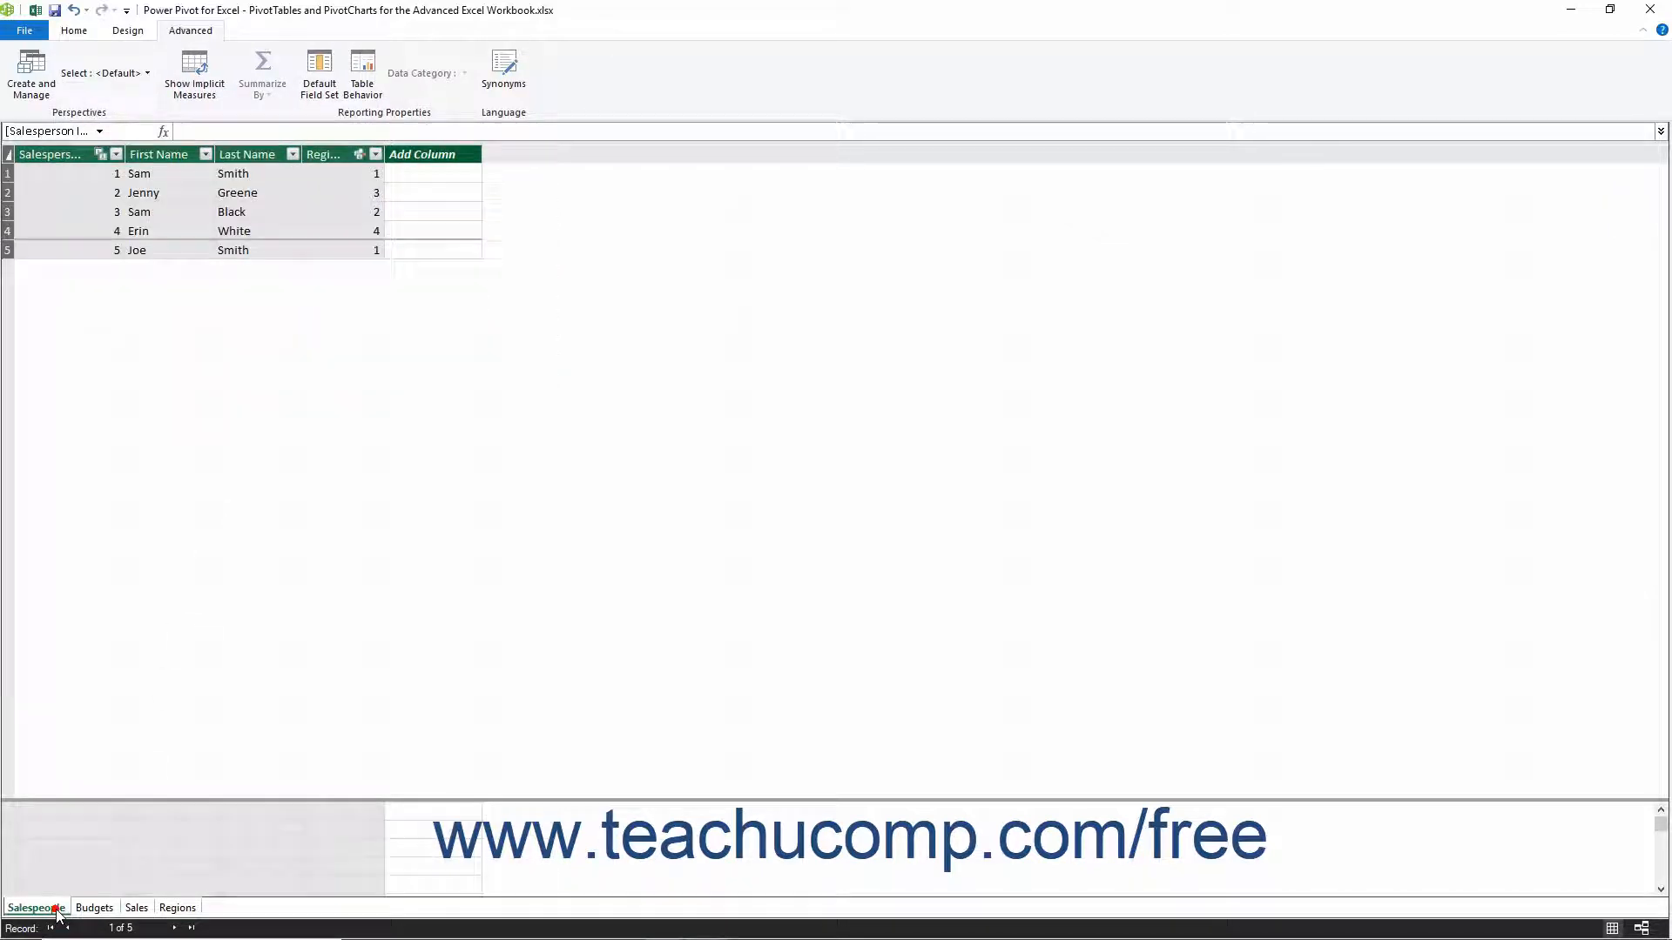
pyautogui.click(137, 909)
pyautogui.click(177, 908)
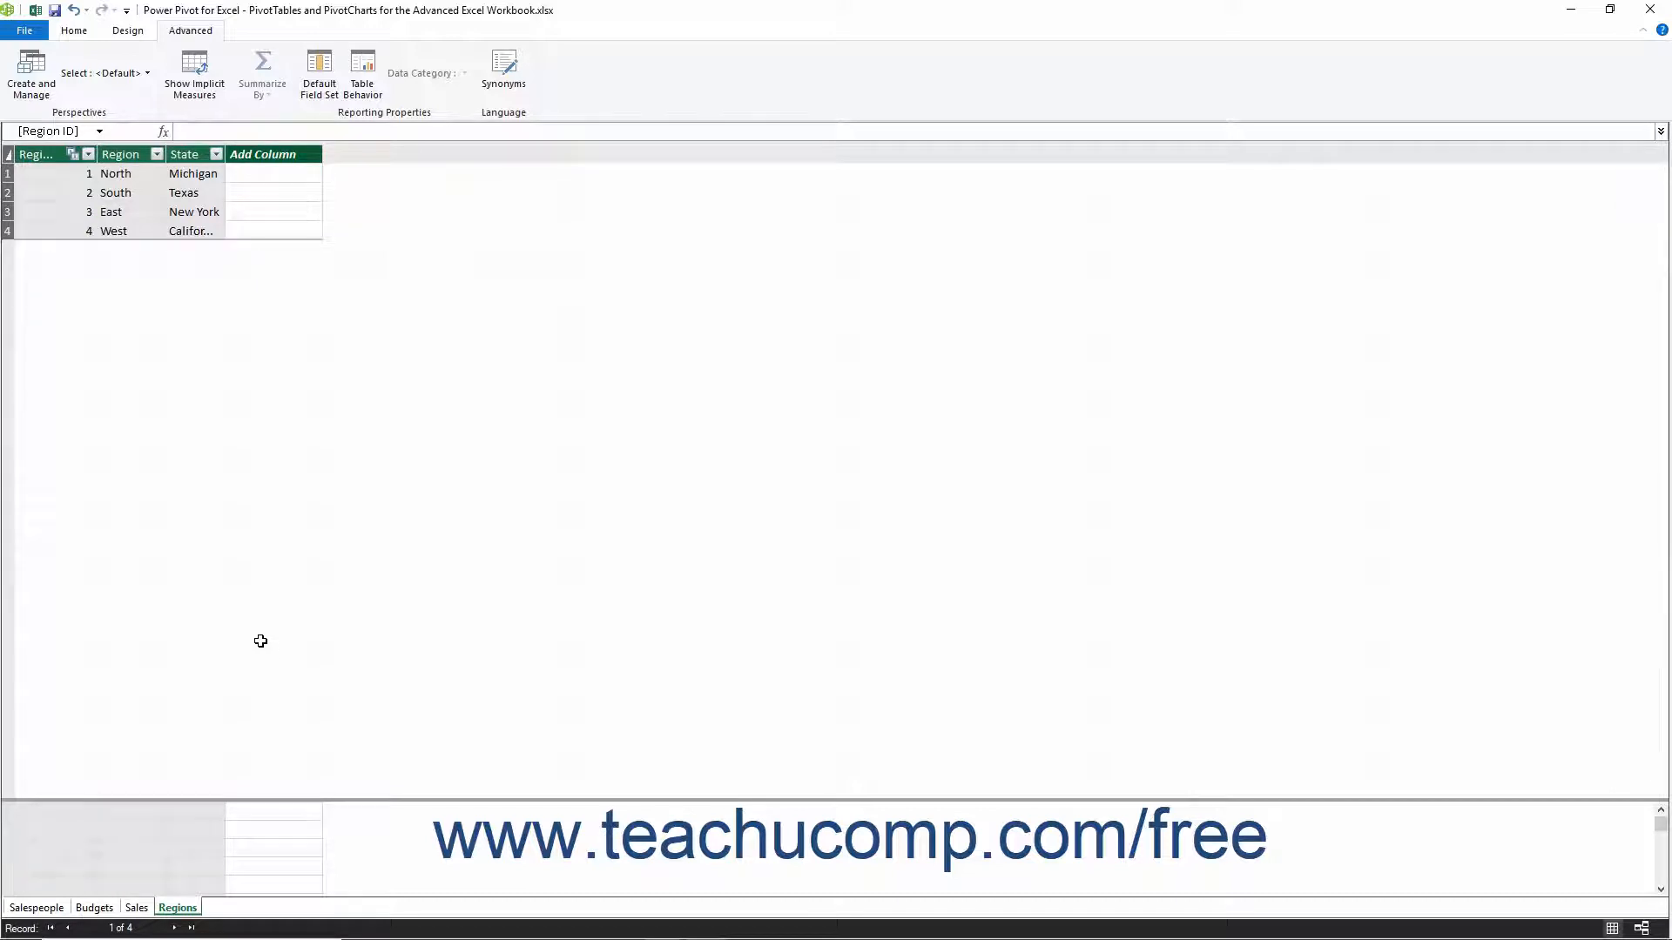
# - Exclude both Sum measures and Projected Budget of the Budgets table from the RegionalBudgets perspective
pyautogui.click(47, 80)
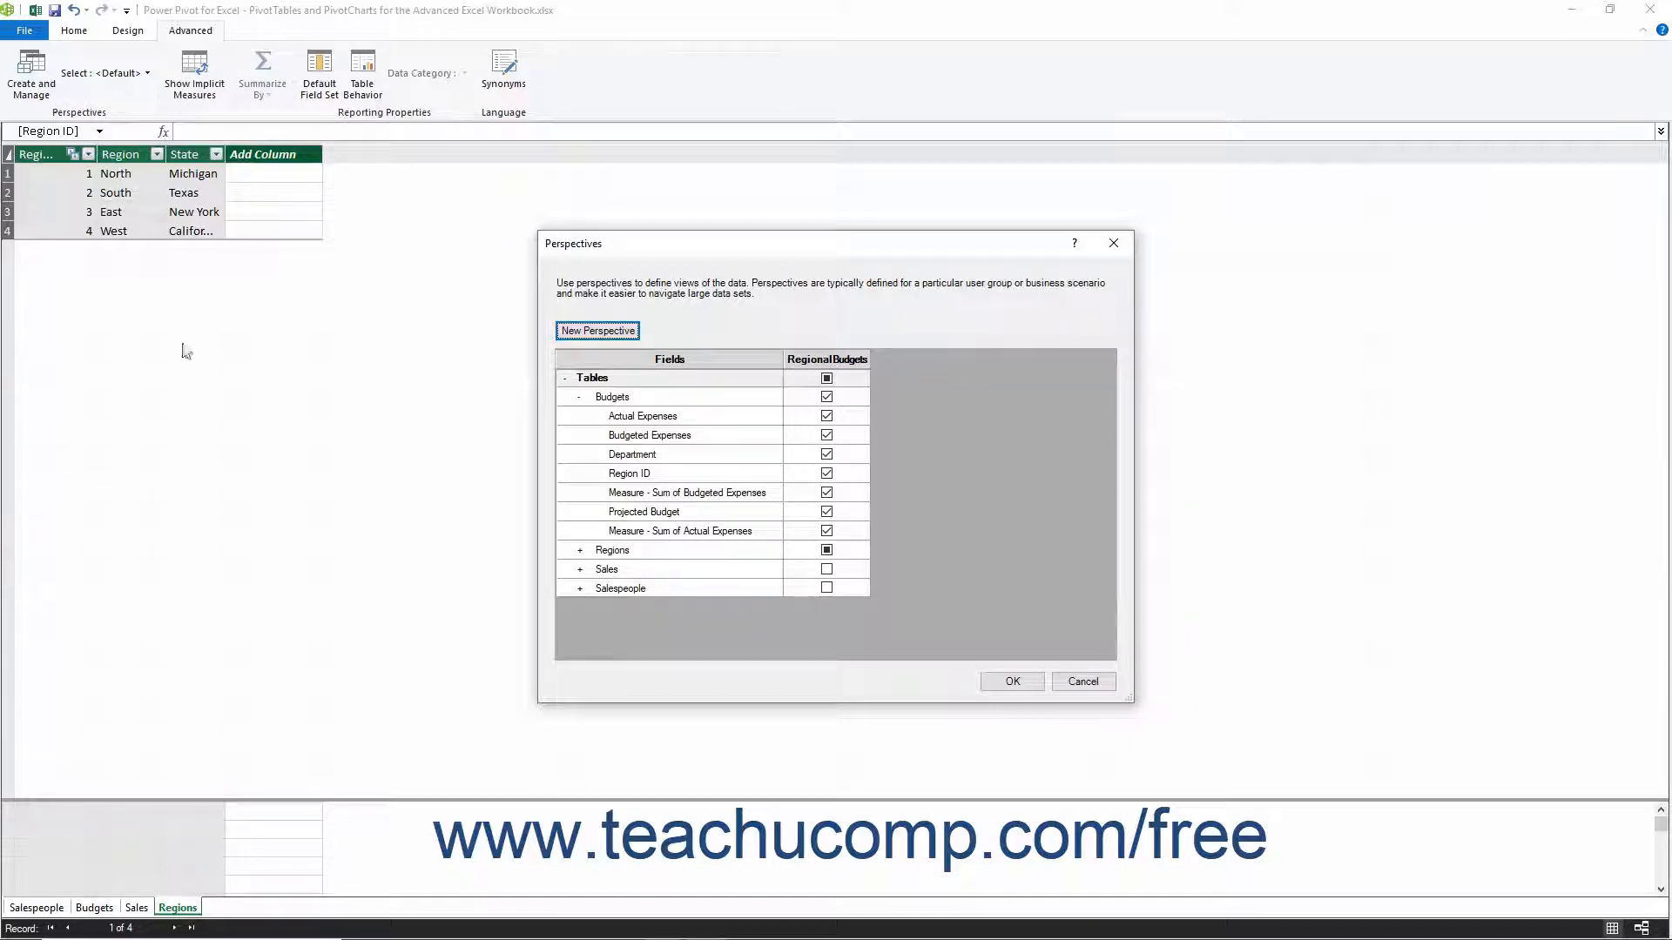
pyautogui.click(827, 492)
pyautogui.click(827, 511)
pyautogui.click(827, 530)
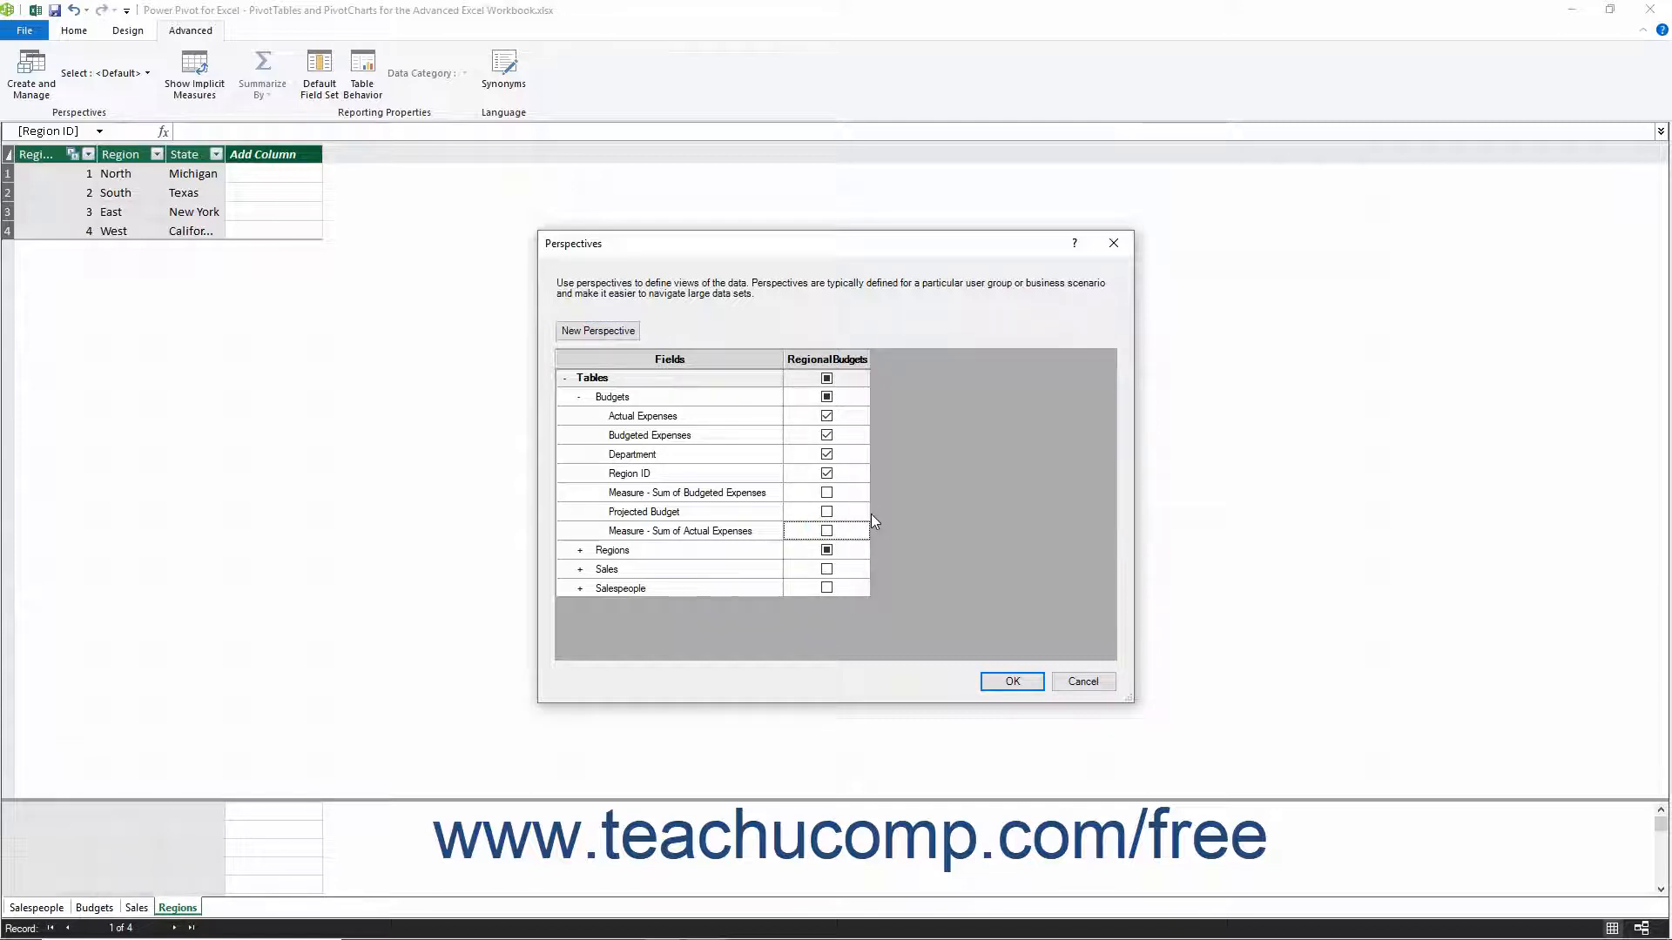
# - Delete the RegionalBudgets perspective and apply the change
pyautogui.moveTo(869, 509)
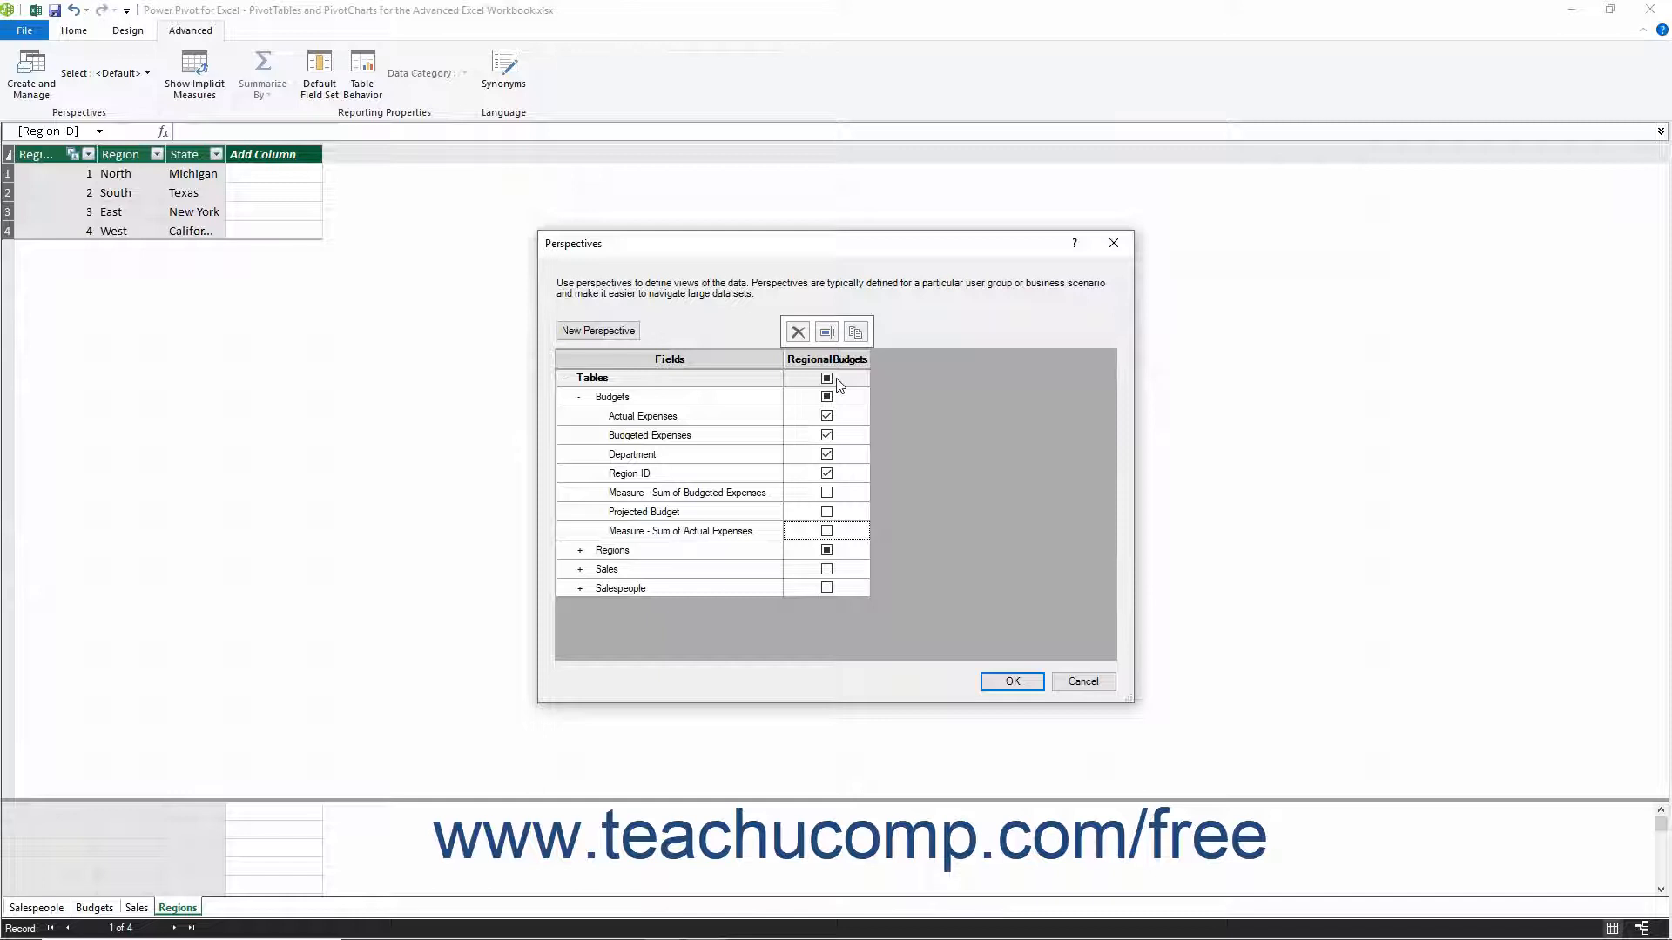
pyautogui.click(799, 335)
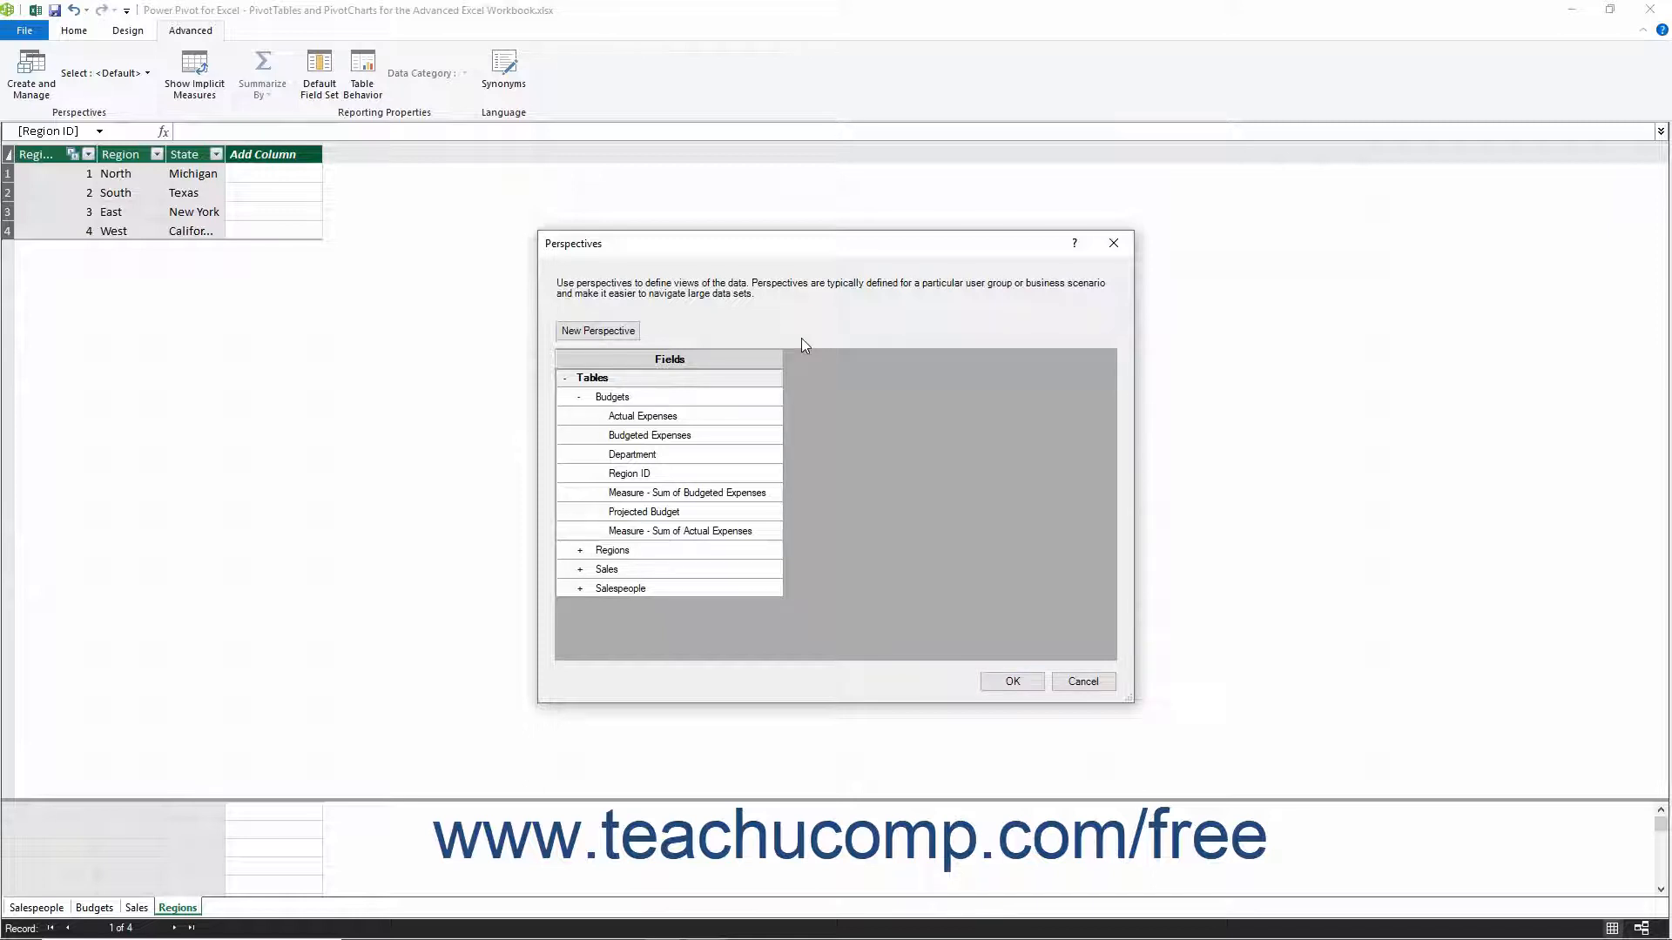
pyautogui.click(1012, 681)
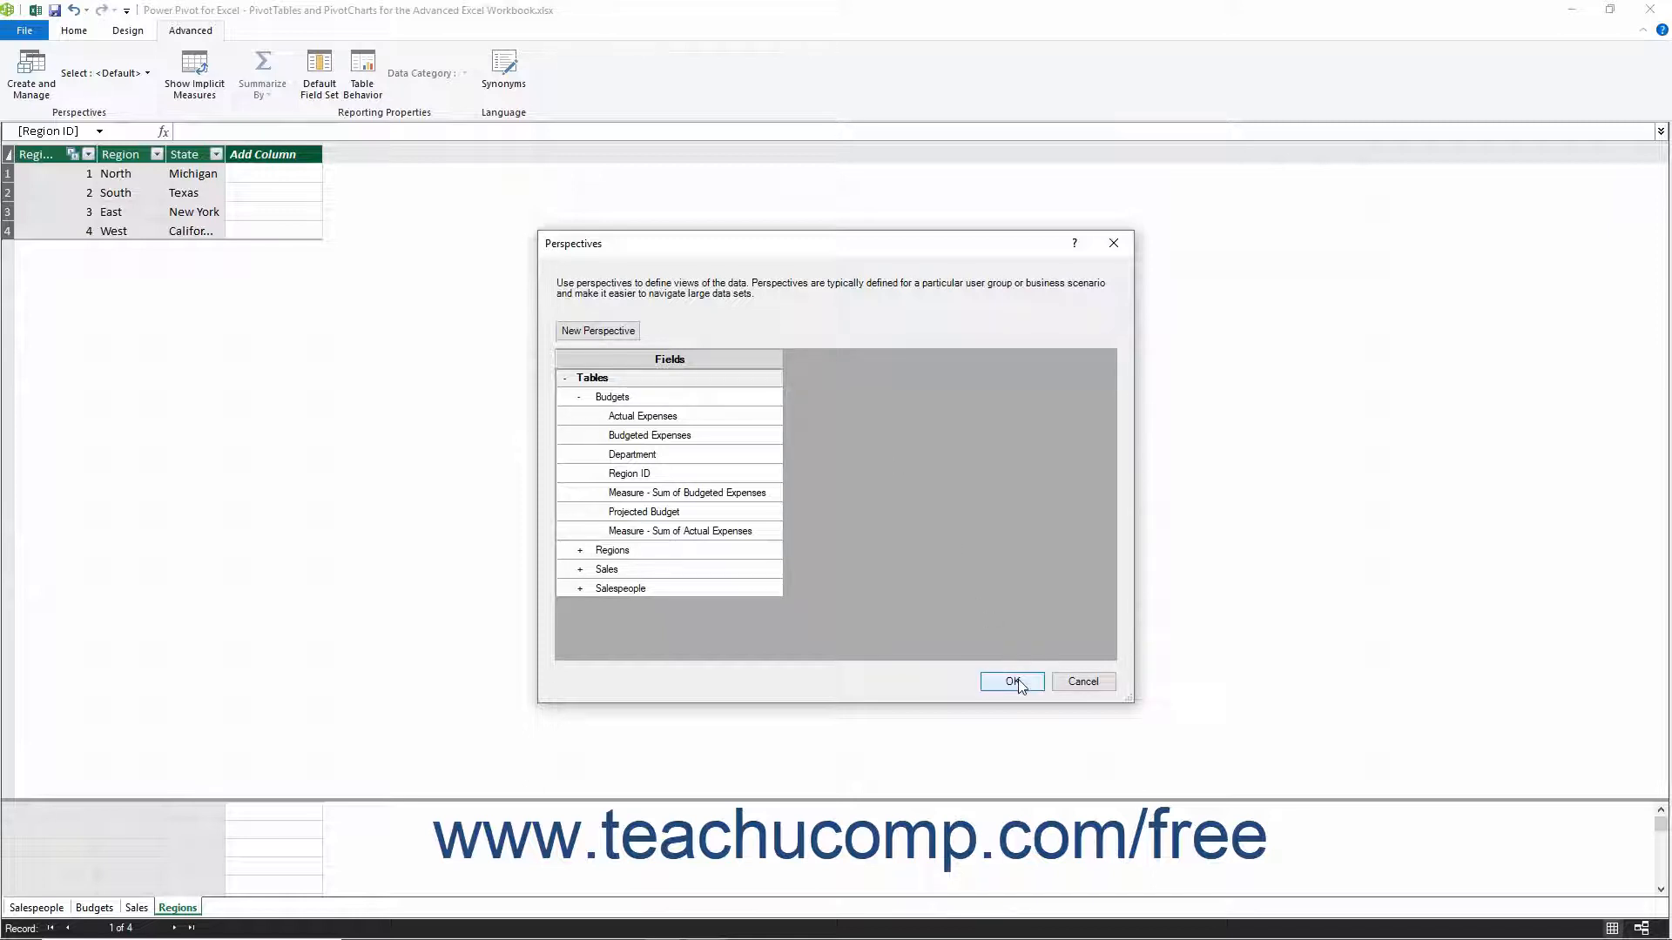